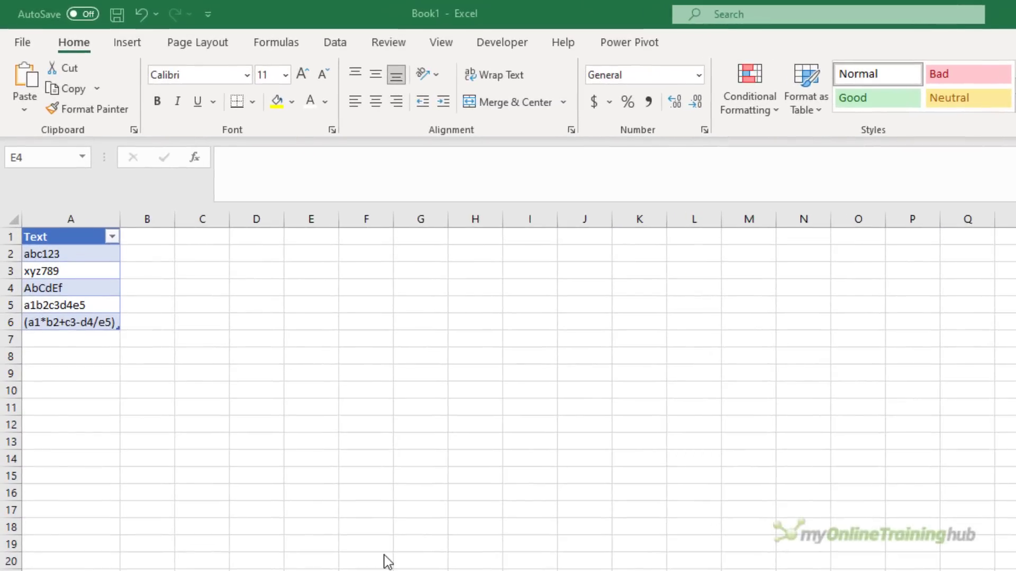
# Load the Text table from the worksheet into Power Query and rename the query Text_Select
pyautogui.click(63, 271)
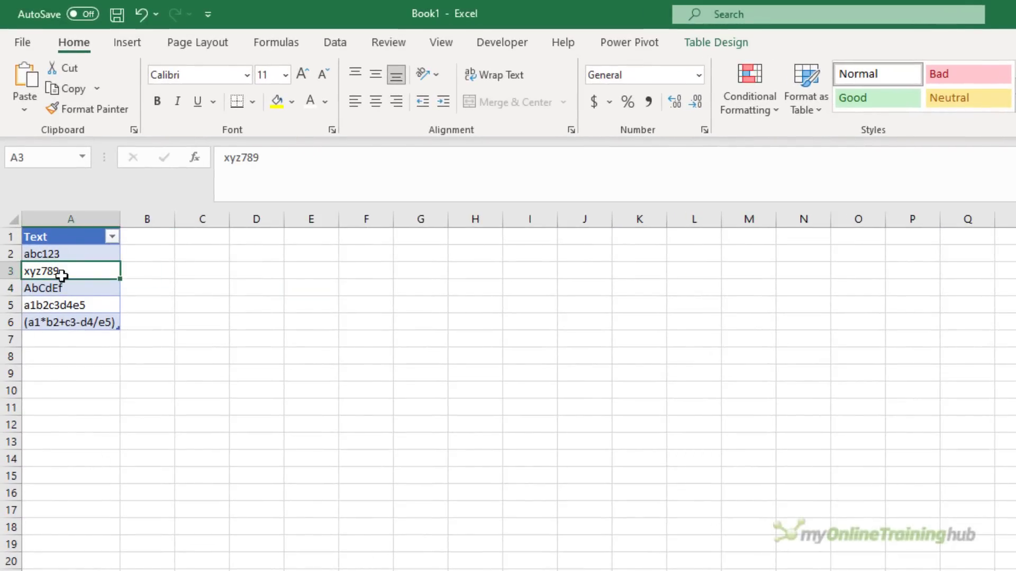
pyautogui.click(334, 47)
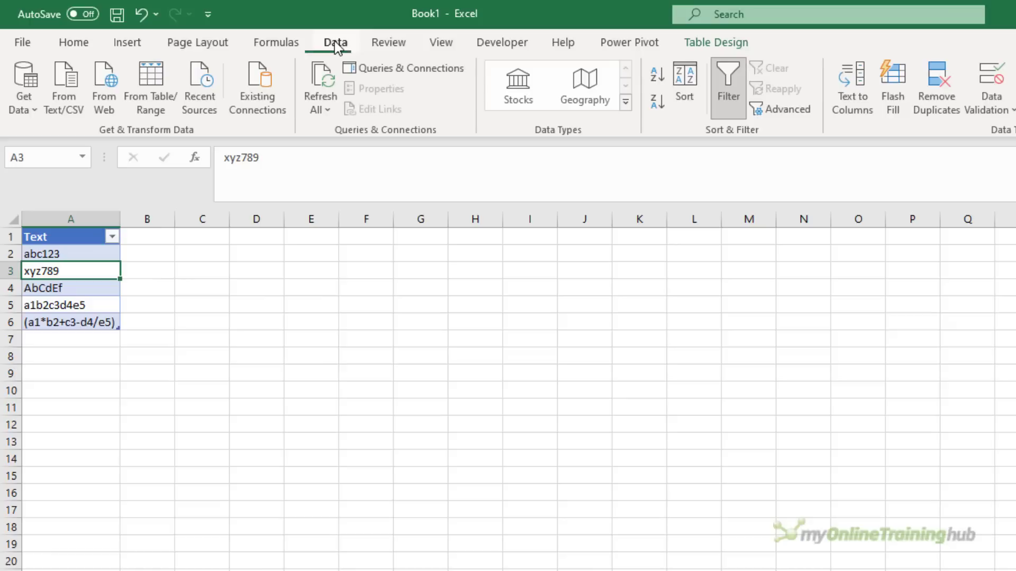
pyautogui.click(147, 95)
pyautogui.click(101, 228)
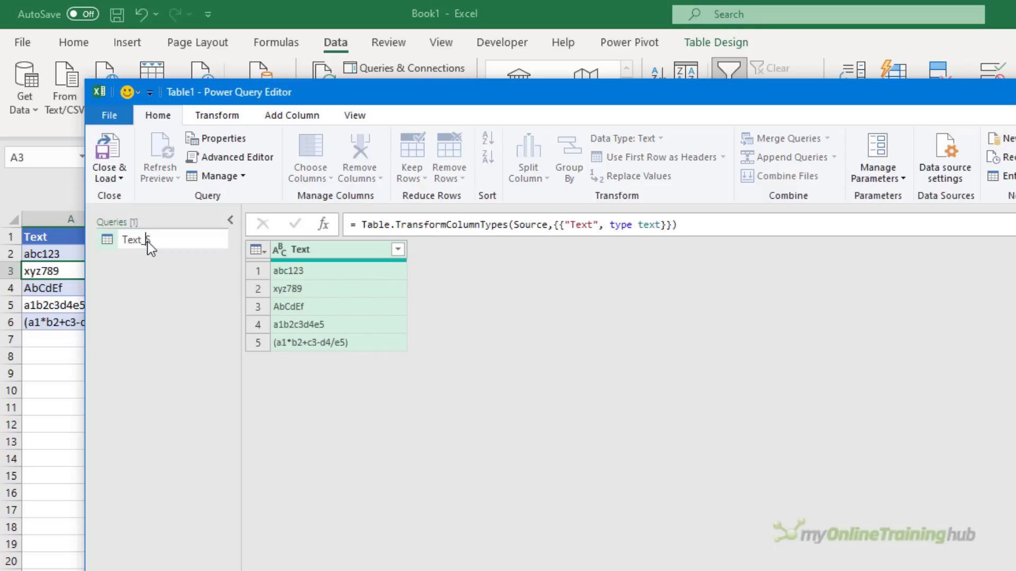
pyautogui.click(147, 241)
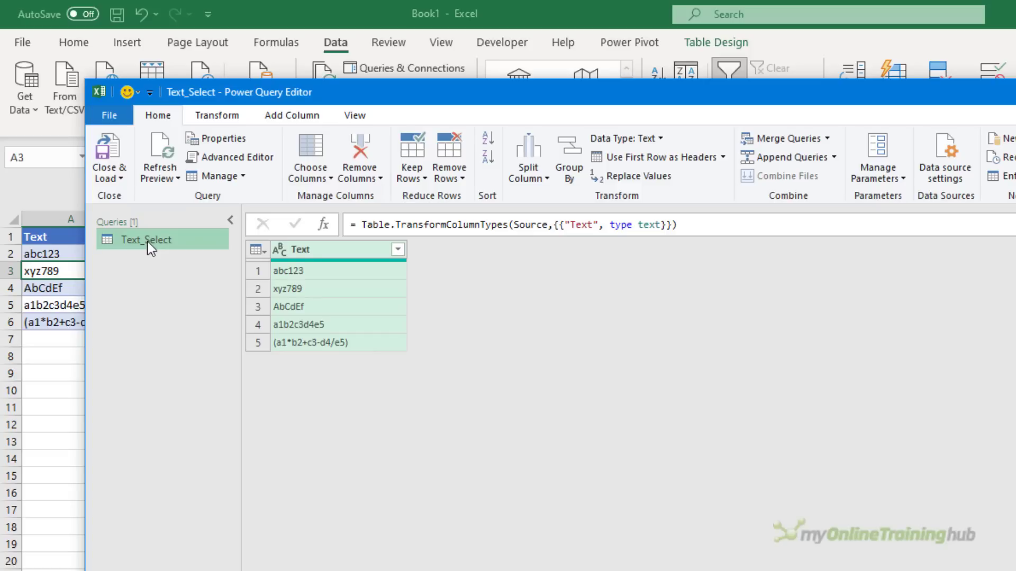
# Start a new custom column in the Text_Select query and name it "Lower Case"
pyautogui.click(273, 119)
pyautogui.click(176, 165)
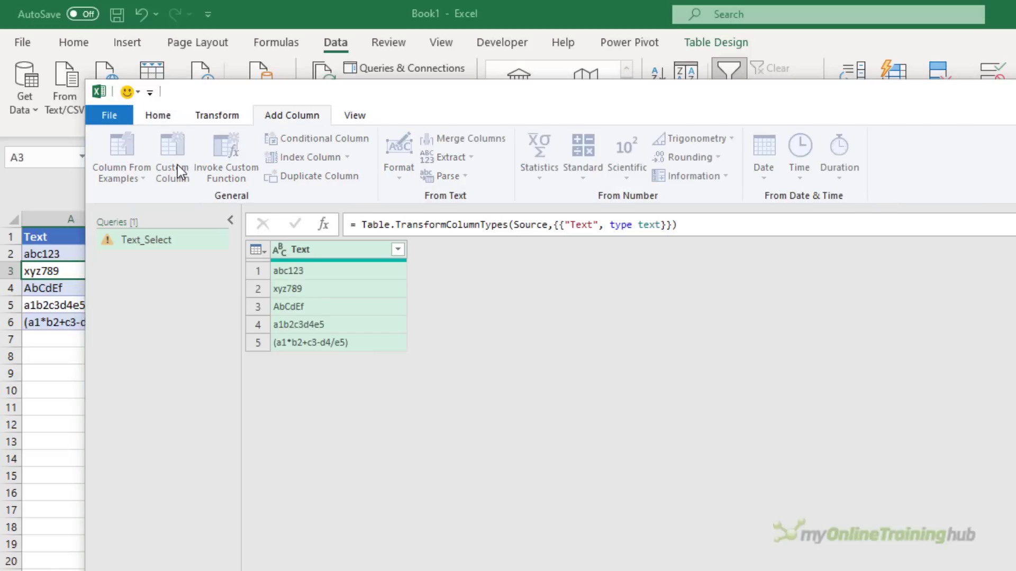
pyautogui.write('Lo')
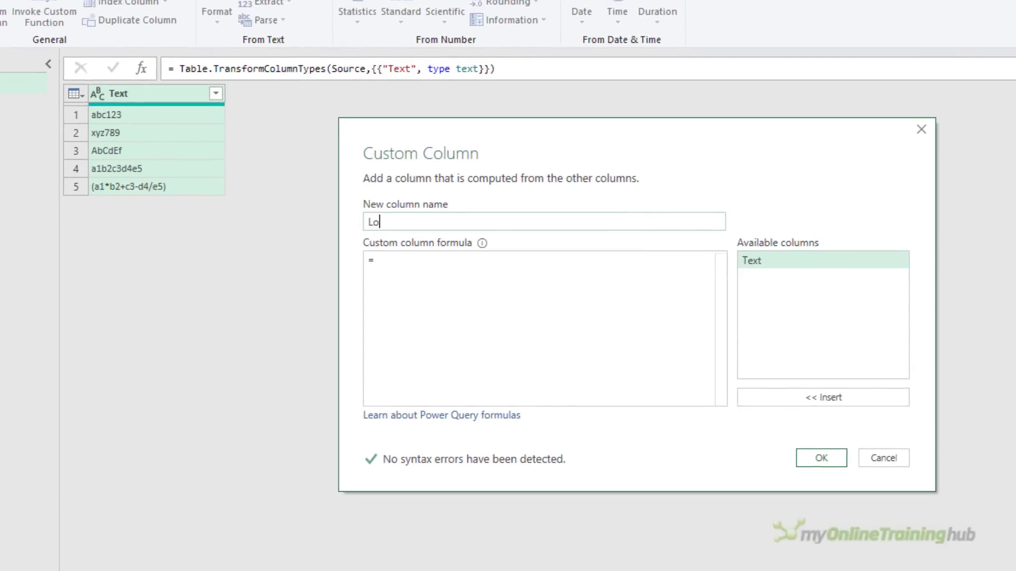
pyautogui.write('wer Case')
# Enter the Lower Case column's formula as Text.Select([Text], {} ) with an empty character list
pyautogui.click(409, 260)
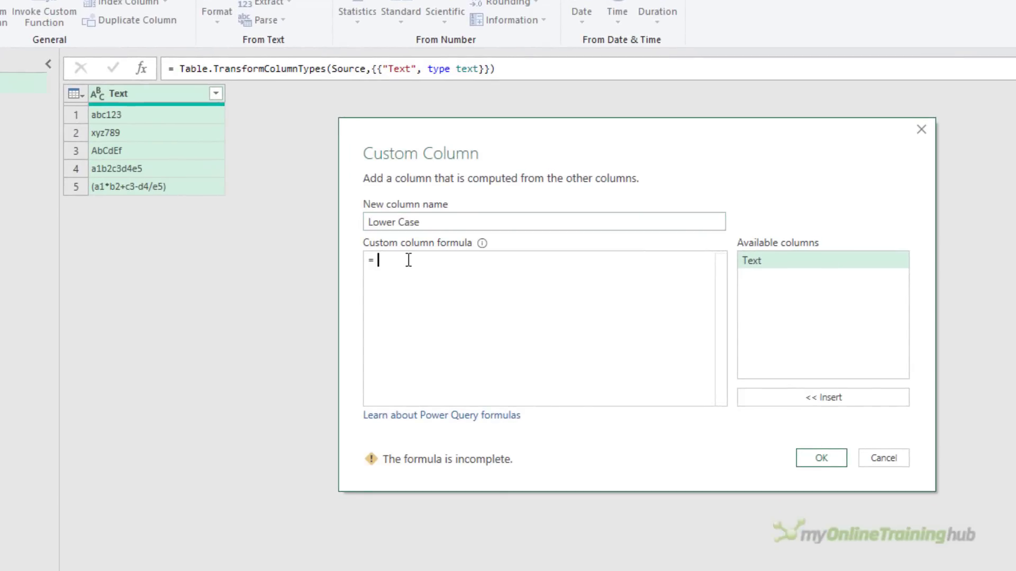
pyautogui.write('Text.')
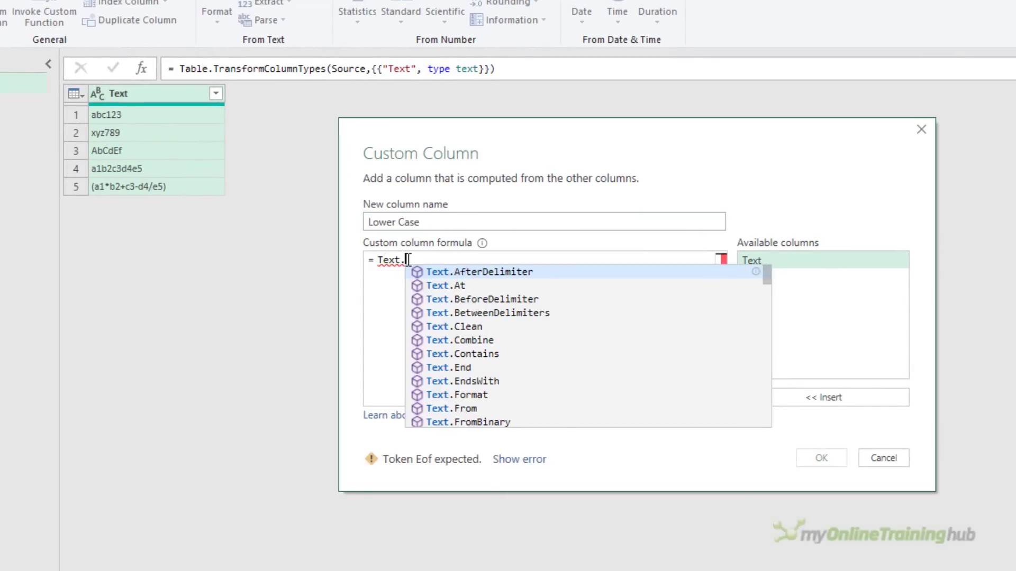
pyautogui.write('Select(')
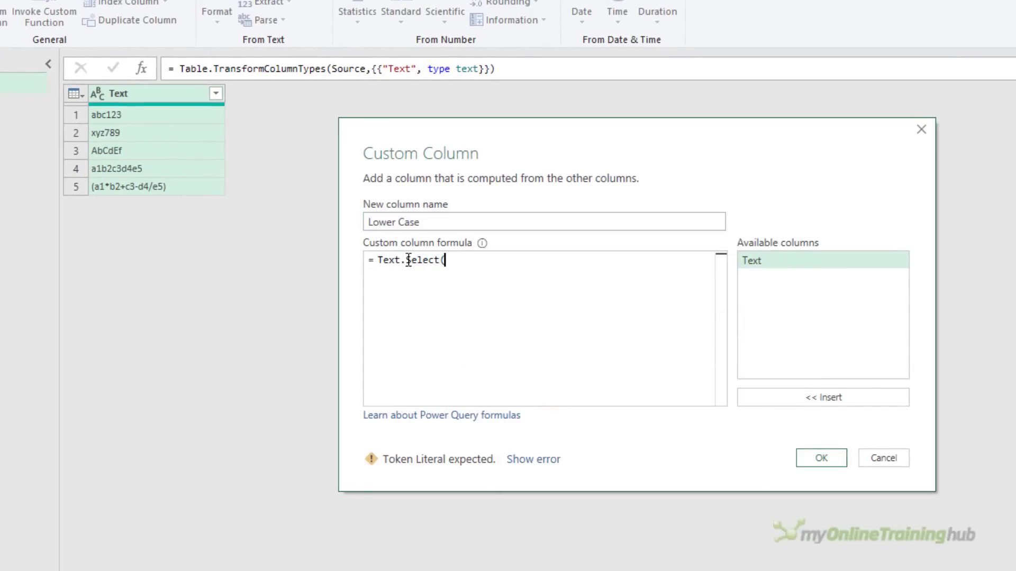
pyautogui.write('[')
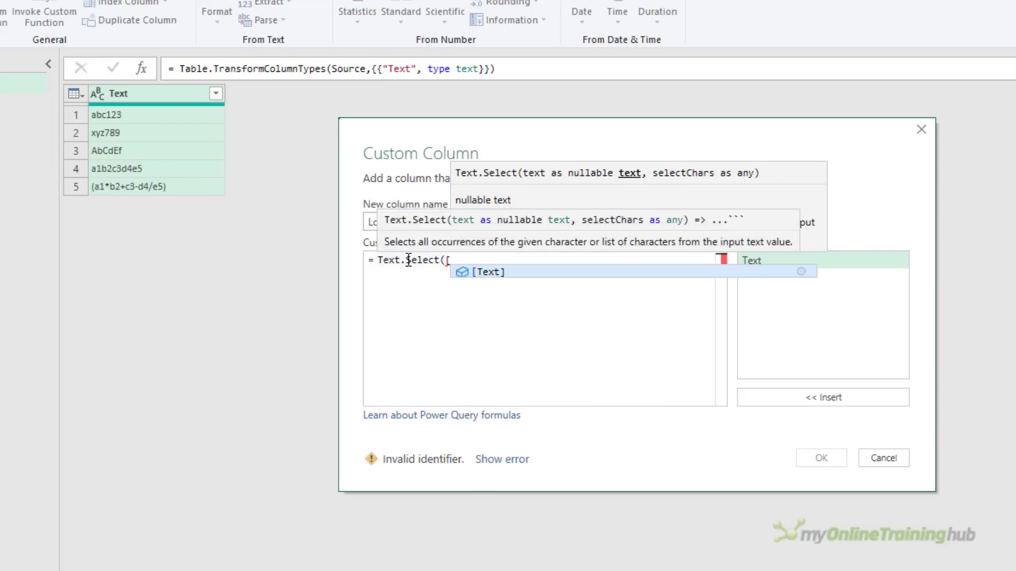
pyautogui.press('Tab')
pyautogui.write(', ')
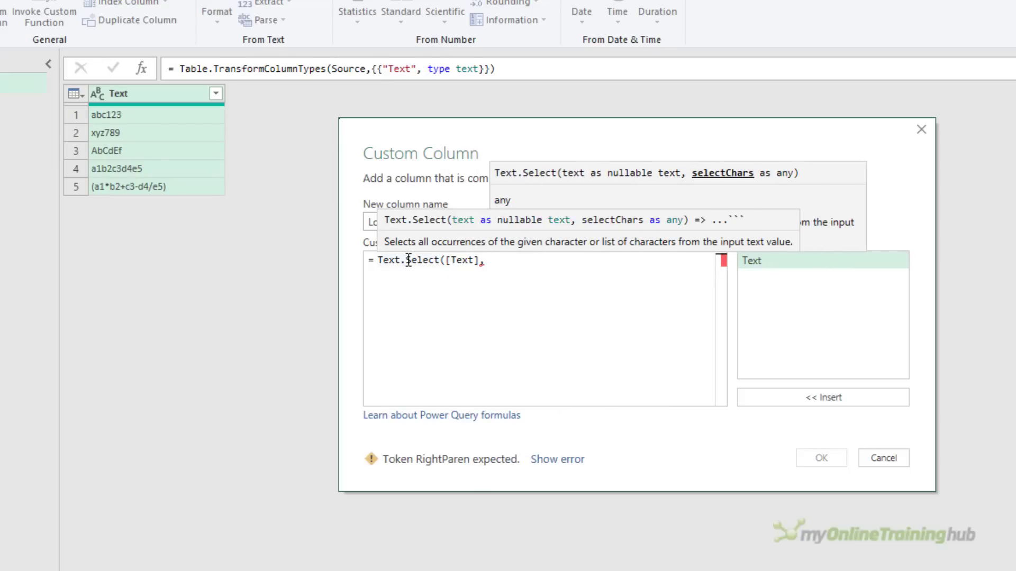
pyautogui.write('{} )')
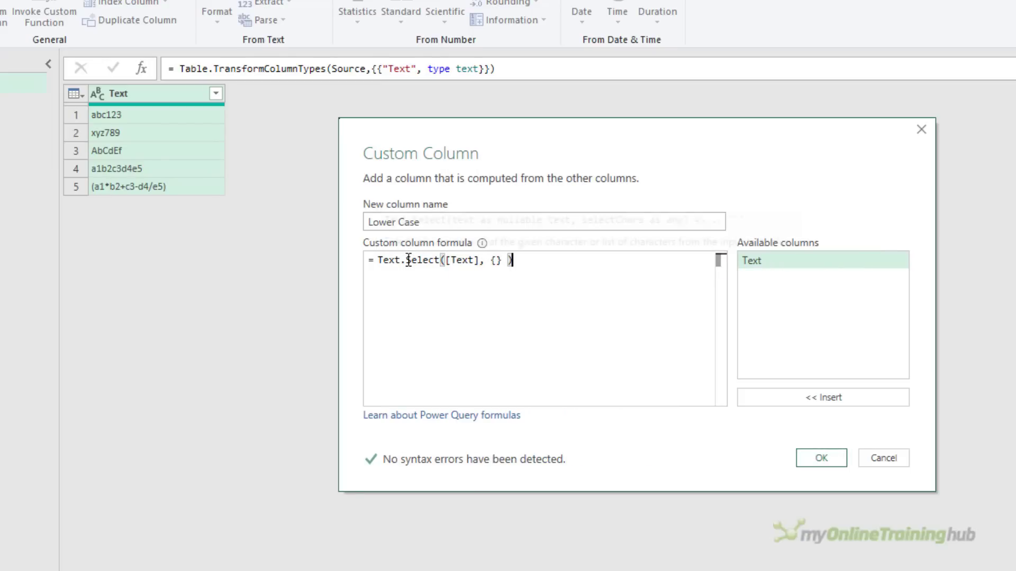
# Fill the empty character list with the range "a".."z" and add the Lower Case column to the query
pyautogui.press('Left')
pyautogui.press('Left')
pyautogui.press('Left')
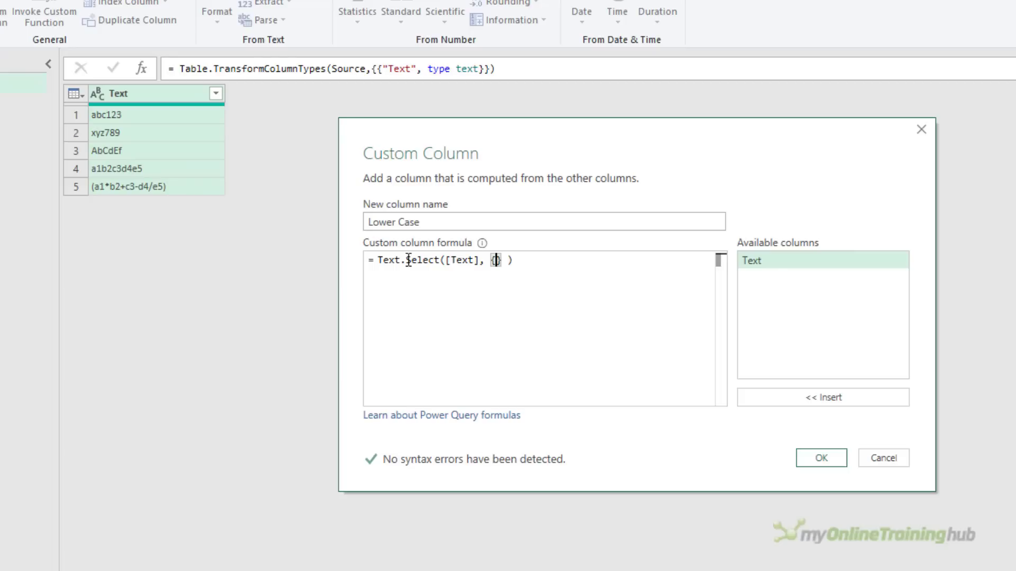
pyautogui.write('"a".."z')
pyautogui.press('Right')
pyautogui.press('Right')
pyautogui.hotkey('shift', 'Left')
pyautogui.hotkey('shift', 'Left')
pyautogui.hotkey('shift', 'Left')
pyautogui.hotkey('shift', 'Left')
pyautogui.hotkey('shift', 'Left')
pyautogui.hotkey('shift', 'Left')
pyautogui.hotkey('shift', 'Left')
pyautogui.hotkey('shift', 'Left')
pyautogui.hotkey('shift', 'Left')
pyautogui.hotkey('shift', 'Left')
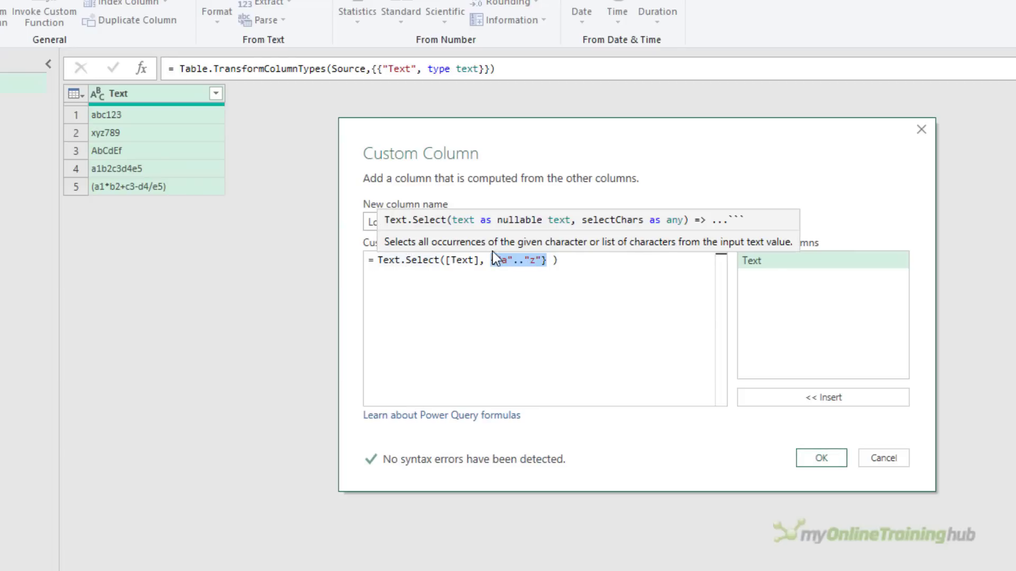
pyautogui.click(819, 459)
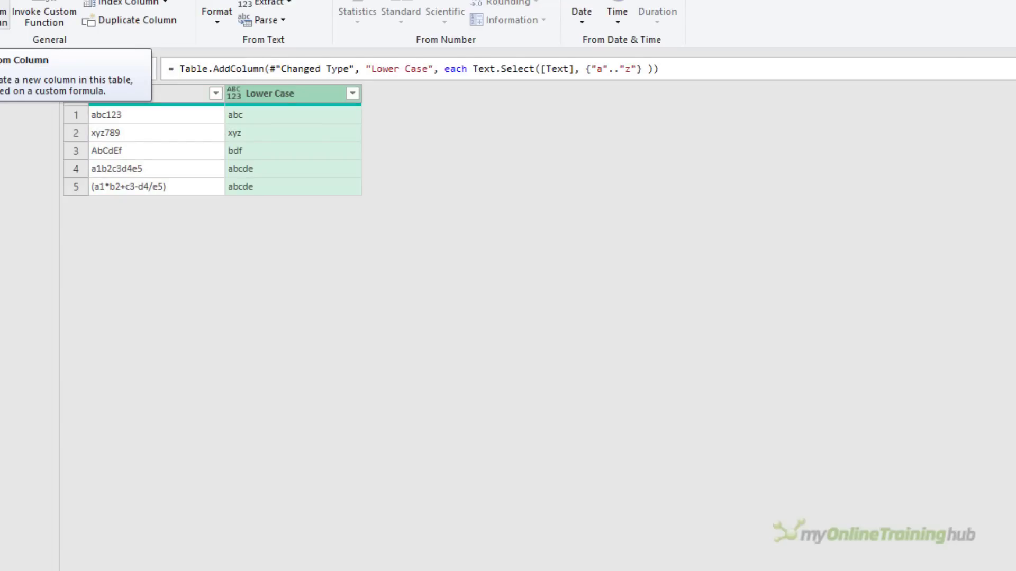
# Add a custom column named "Upper Case" with the formula Text.Select([Text],{"A".."Z"} )
pyautogui.click(3, 16)
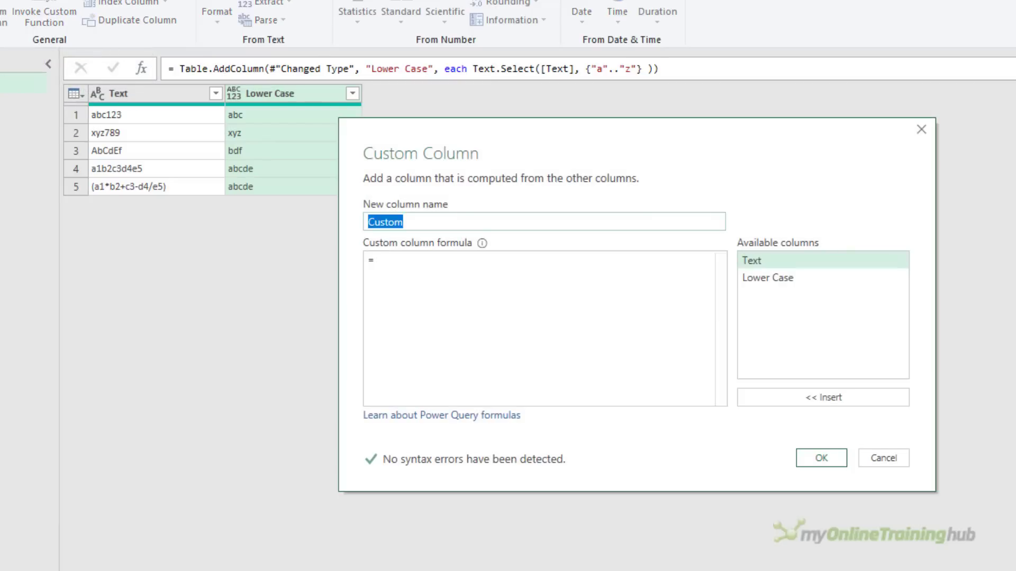
pyautogui.write('Upper Case')
pyautogui.click(377, 260)
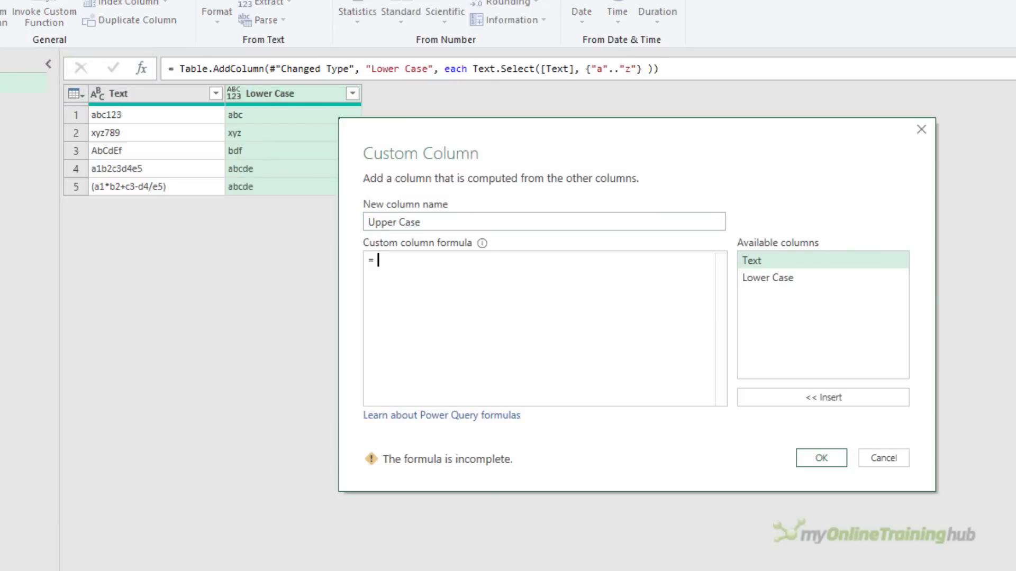
pyautogui.write('Text.Se')
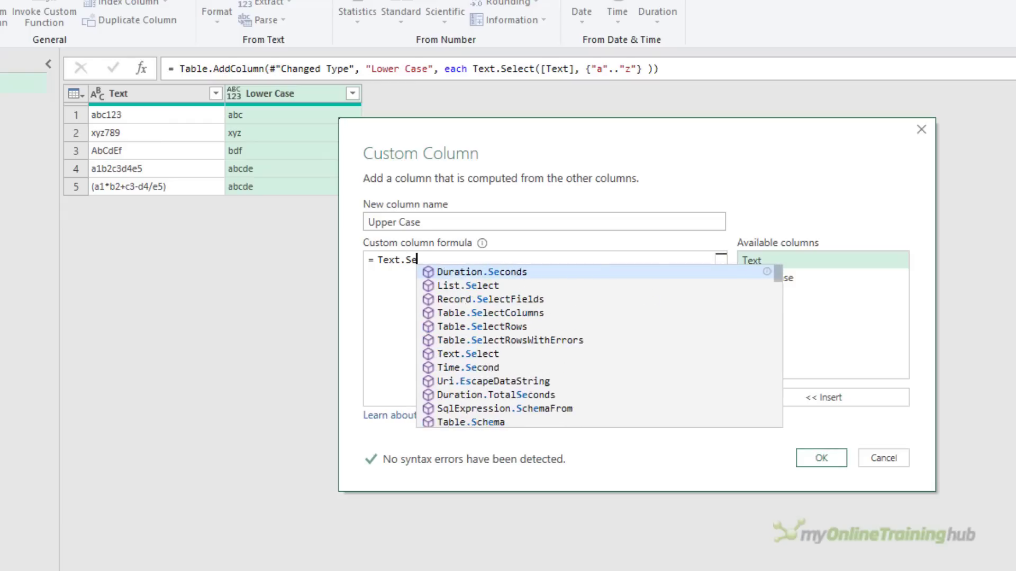
pyautogui.write('lect([')
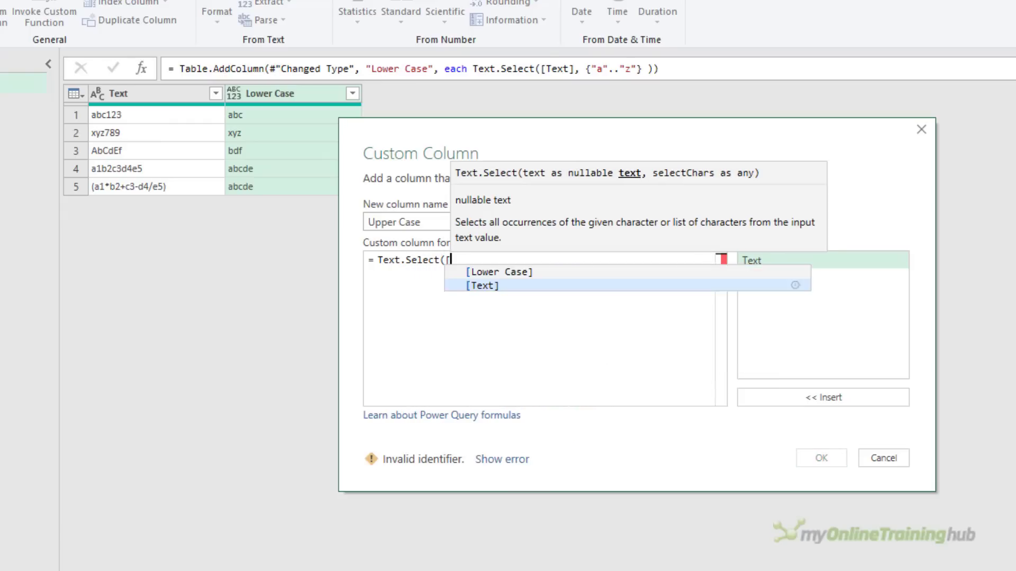
pyautogui.press('Tab')
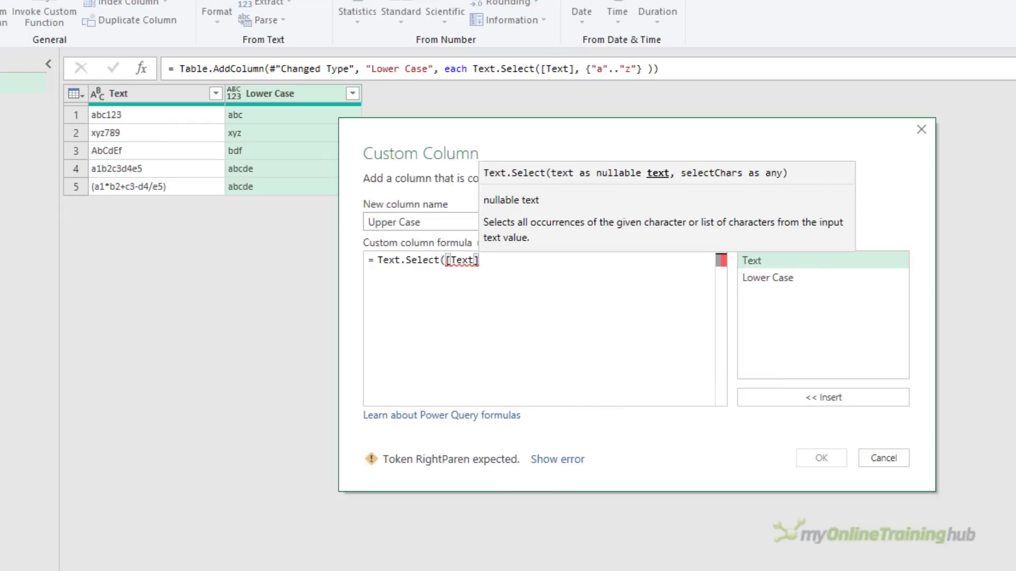
pyautogui.write(',{')
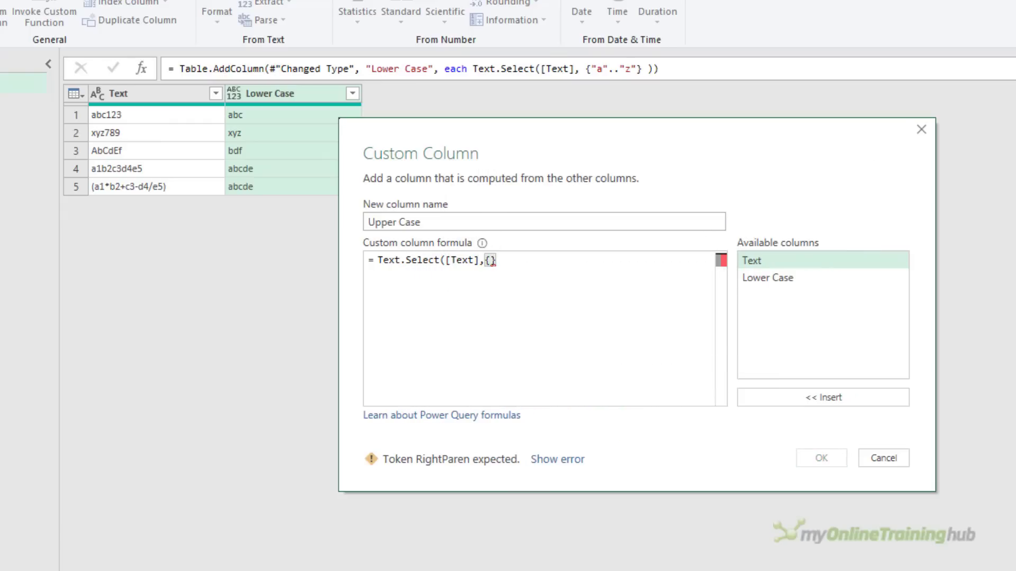
pyautogui.write('"A".."Z"} )')
pyautogui.click(822, 458)
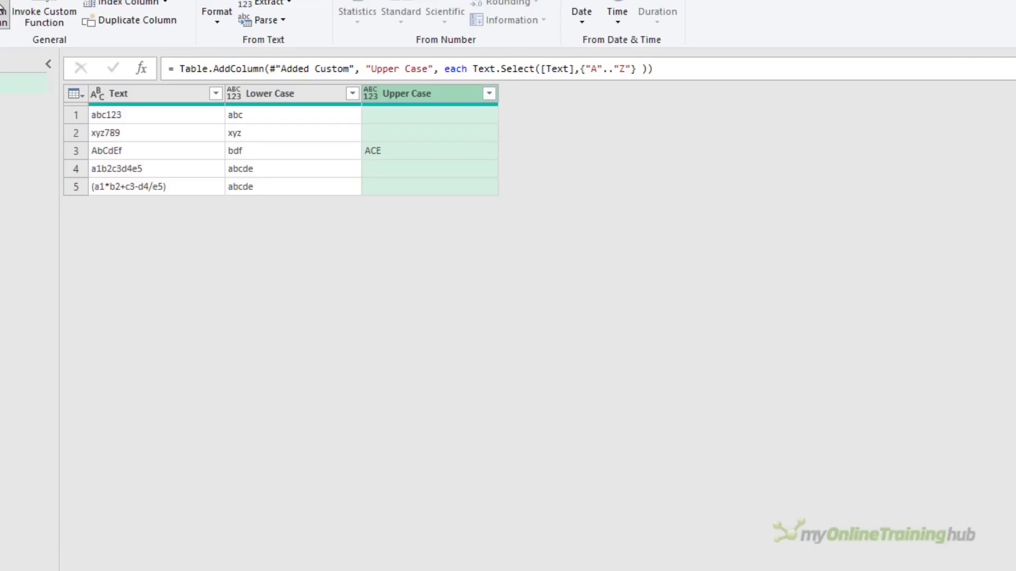
# Add a custom column named "Numbers" with the formula Text.Select([Text], {"0".."9"})
pyautogui.click(3, 9)
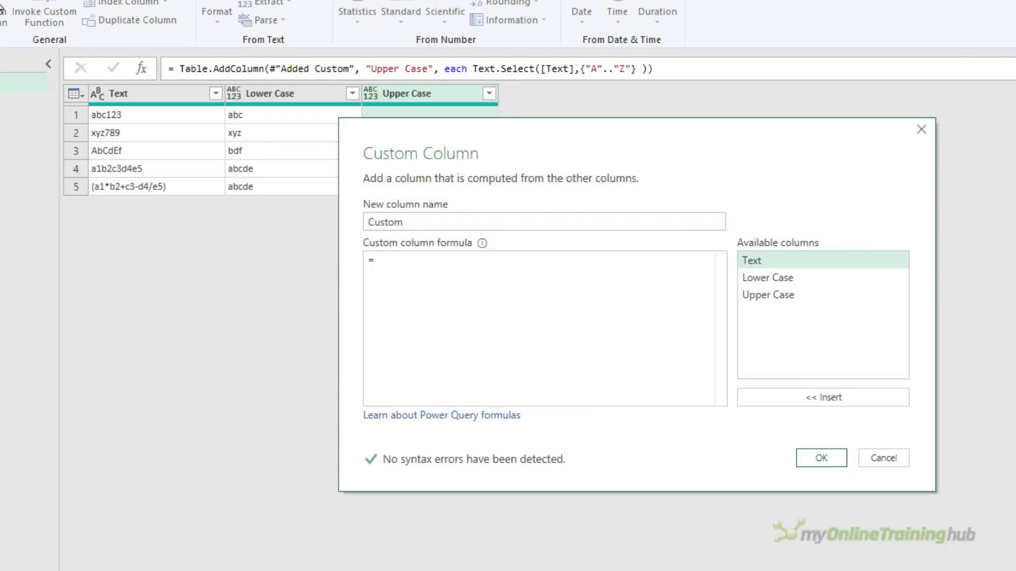
pyautogui.write('Numbers')
pyautogui.click(411, 263)
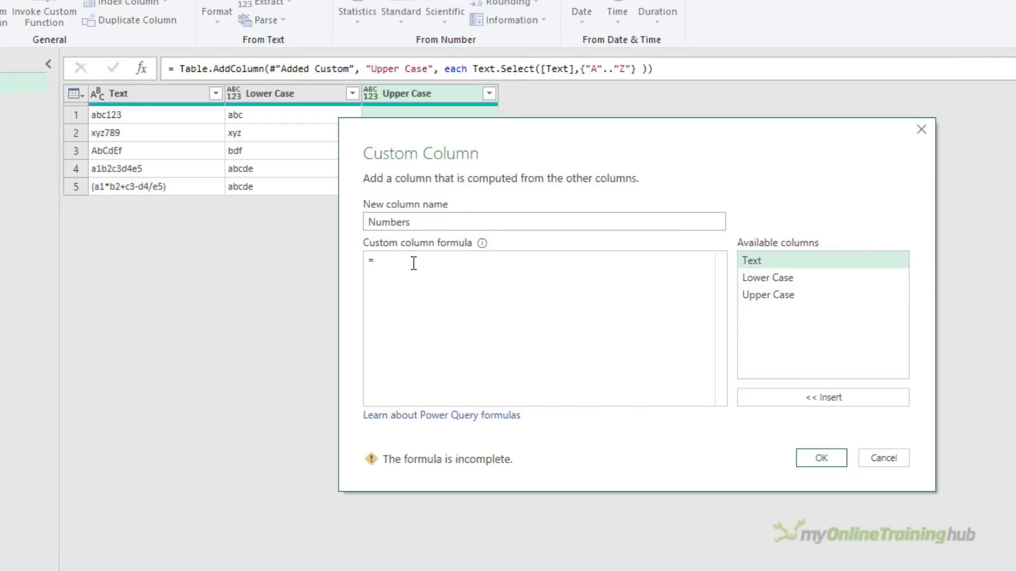
pyautogui.write('Text.Select(')
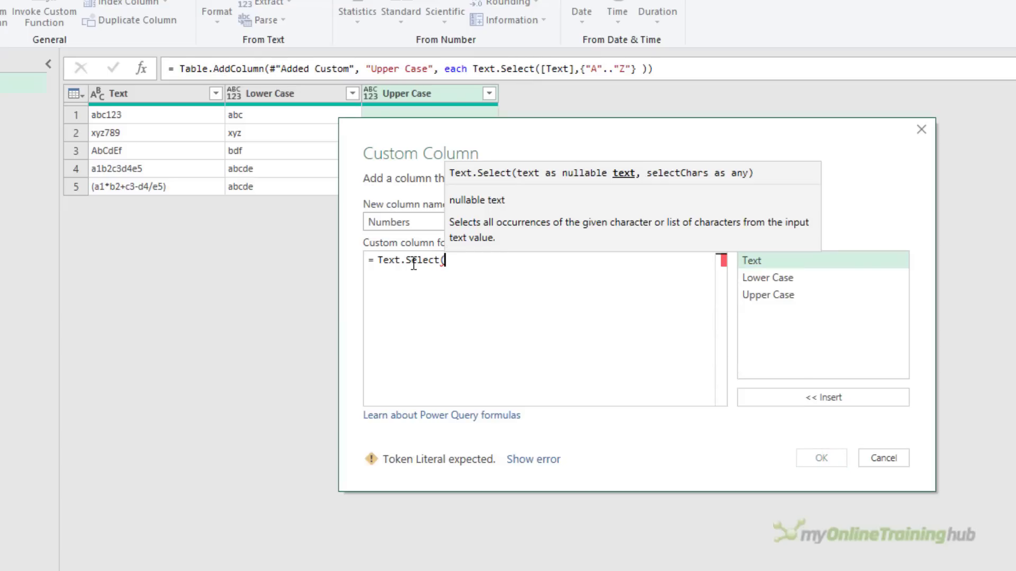
pyautogui.write('[t')
pyautogui.press('Tab')
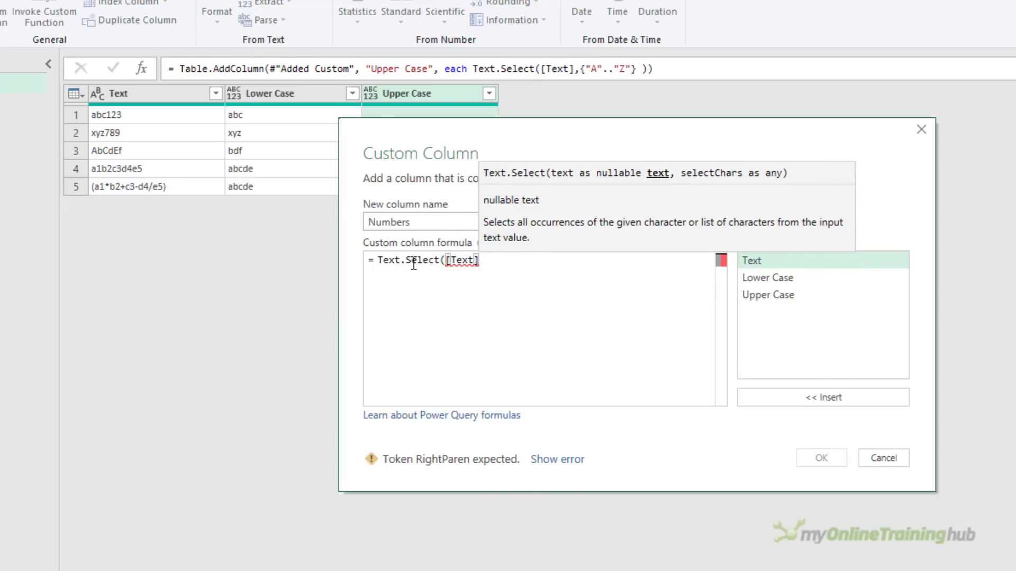
pyautogui.write(', {"0".."9"')
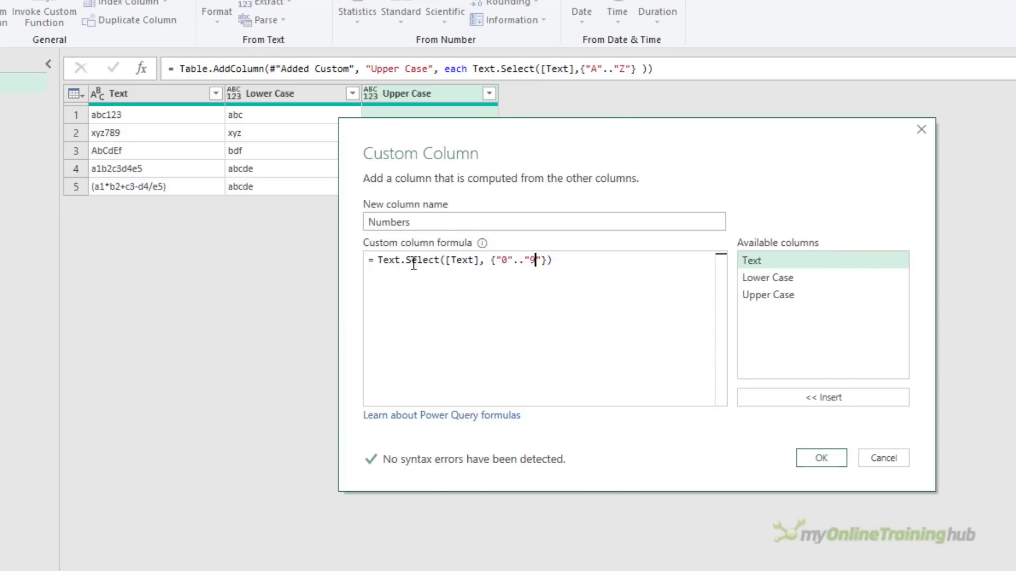
pyautogui.click(811, 457)
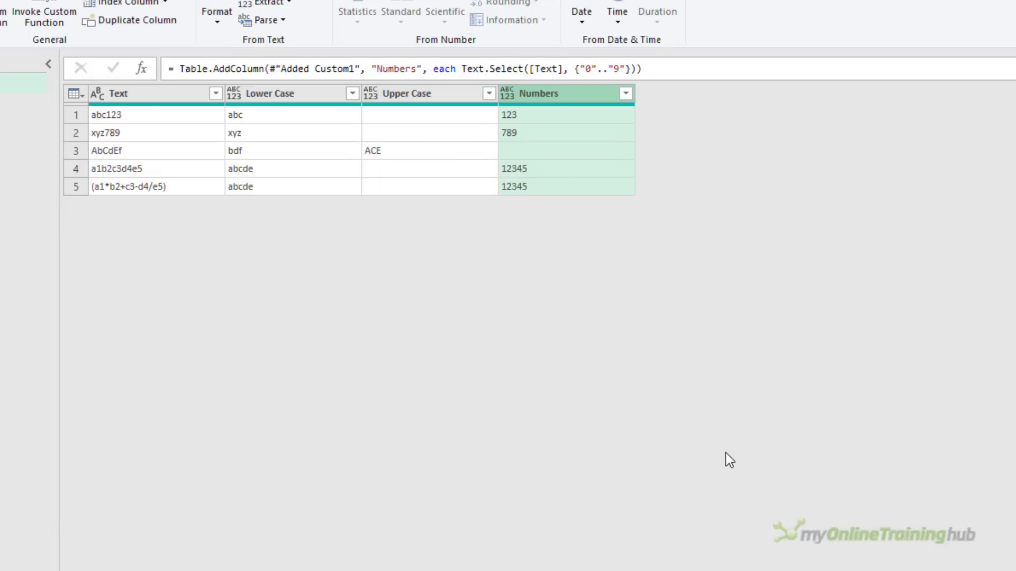
# Start a custom column named "Letters and Numbers" with a Text.Select formula on [Text] and an empty character list {}
pyautogui.click(2, 10)
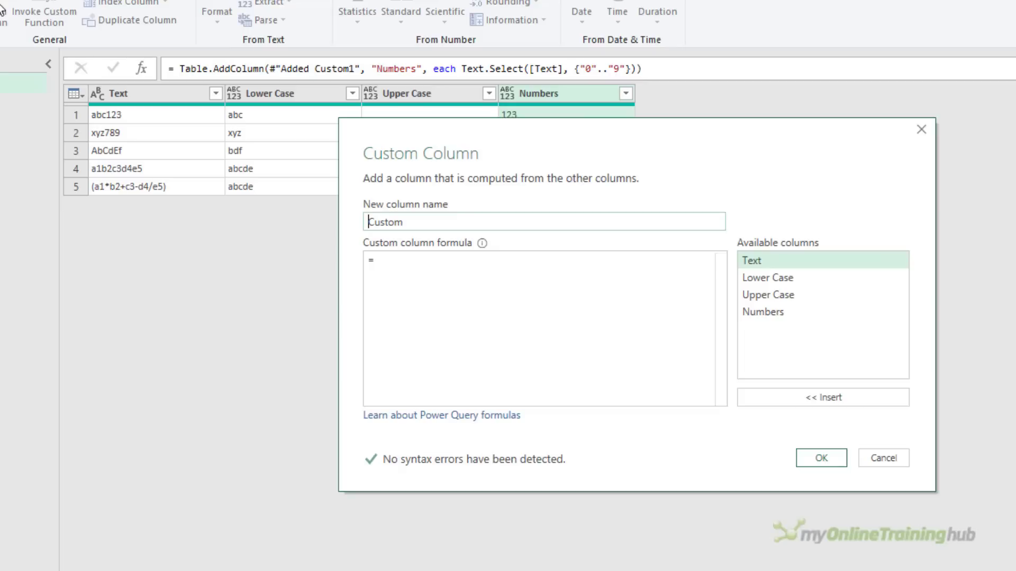
pyautogui.write('Letters and Numbers')
pyautogui.press('Tab')
pyautogui.write('Text')
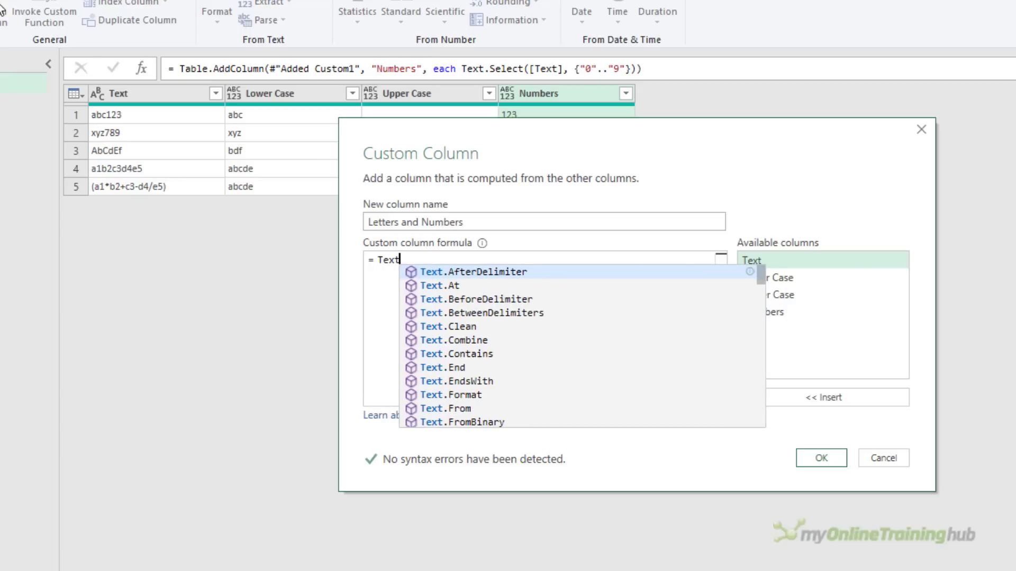
pyautogui.write('.Select)[')
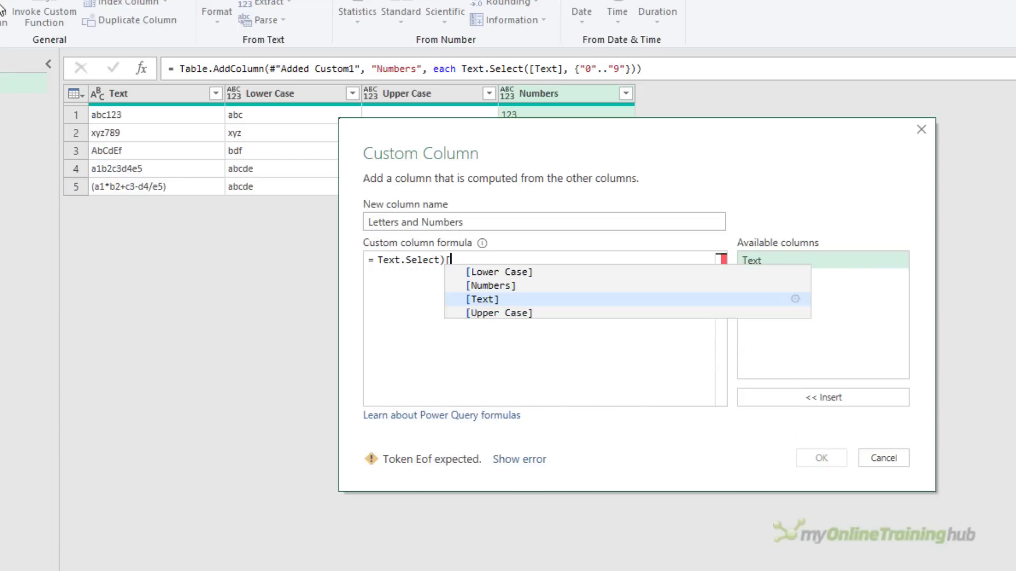
pyautogui.write('Text], {} )')
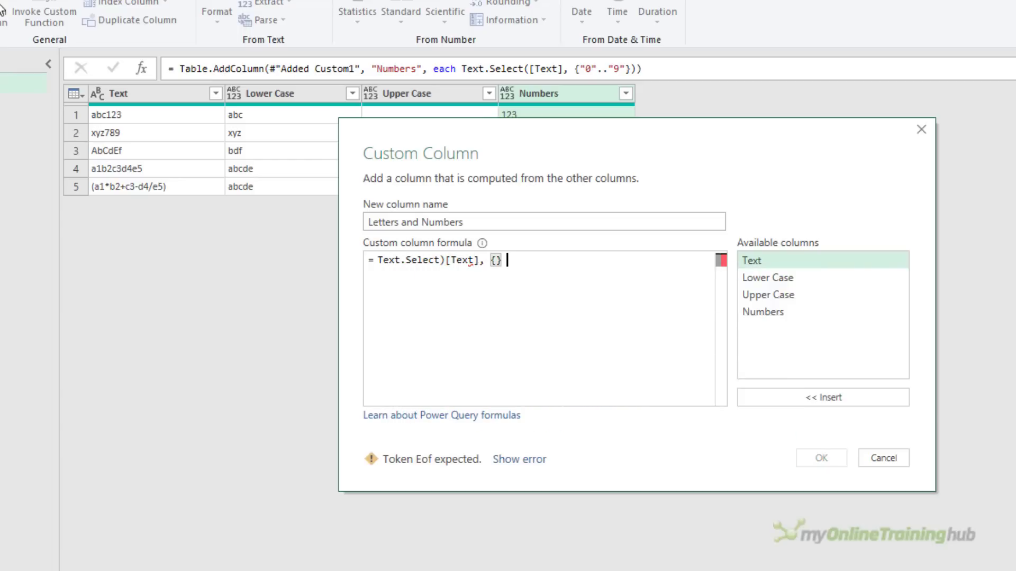
# Fill the formula's character list with the ranges "a".."z", "A".."Z", "0".."9"
pyautogui.press('Left')
pyautogui.press('Left')
pyautogui.press('Left')
pyautogui.write('"a".."z", "A".."Z"')
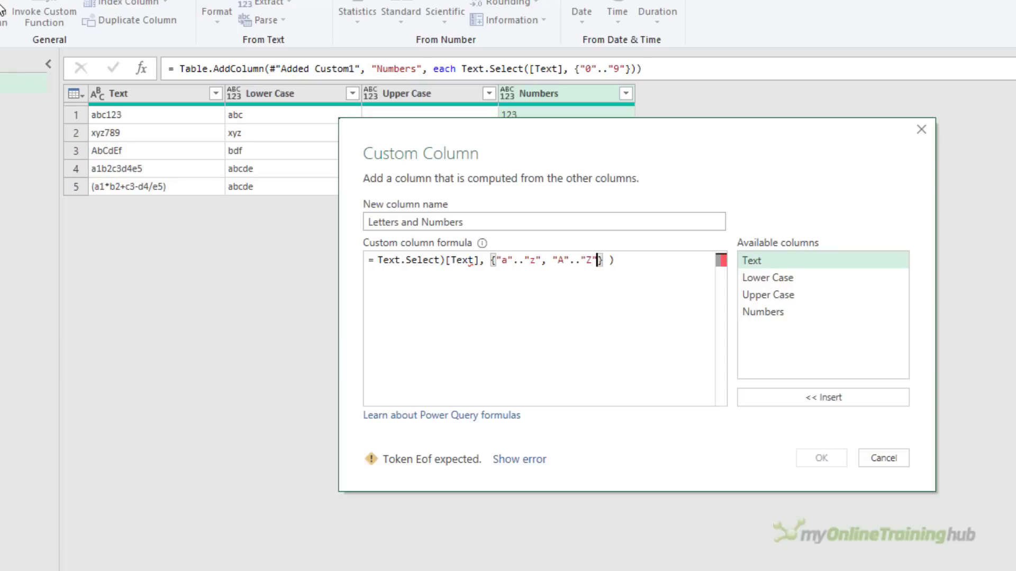
pyautogui.write(', "0".."9"')
# Replace the wrong closing parenthesis after Text.Select with an opening parenthesis
pyautogui.click(434, 259)
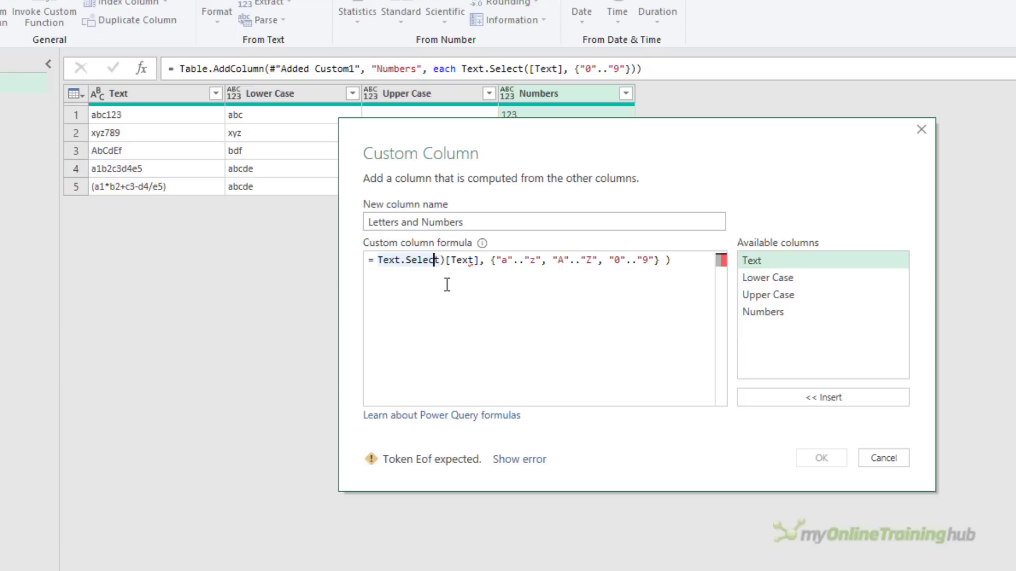
pyautogui.press('Right')
pyautogui.press('Delete')
pyautogui.write('(')
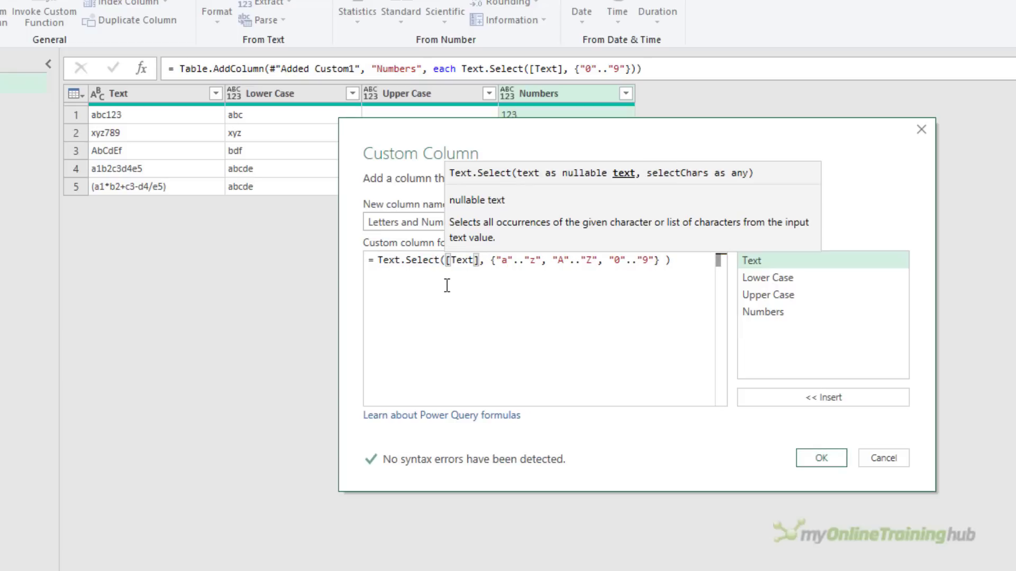
# Create the "Letters and Numbers" custom column from the completed formula
pyautogui.click(812, 457)
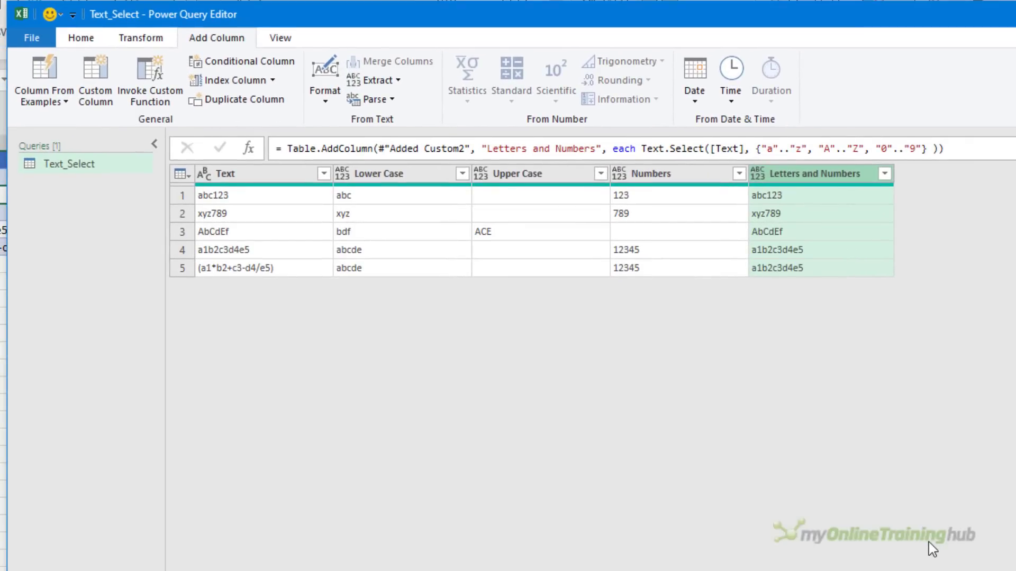
# Duplicate the Text_Select query and rename the copy Text_Remove
pyautogui.rightClick(64, 163)
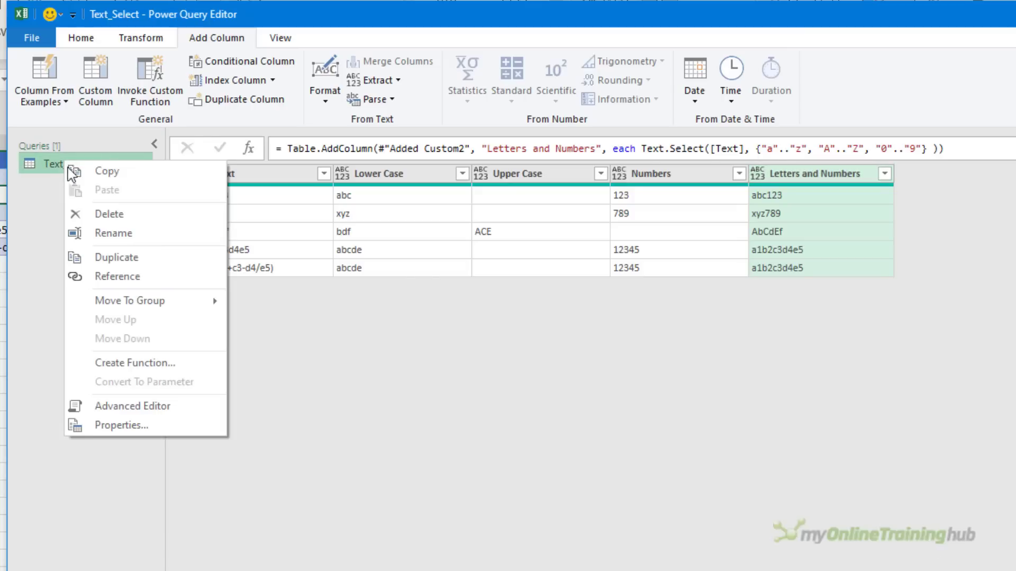
pyautogui.click(116, 259)
pyautogui.doubleClick(126, 183)
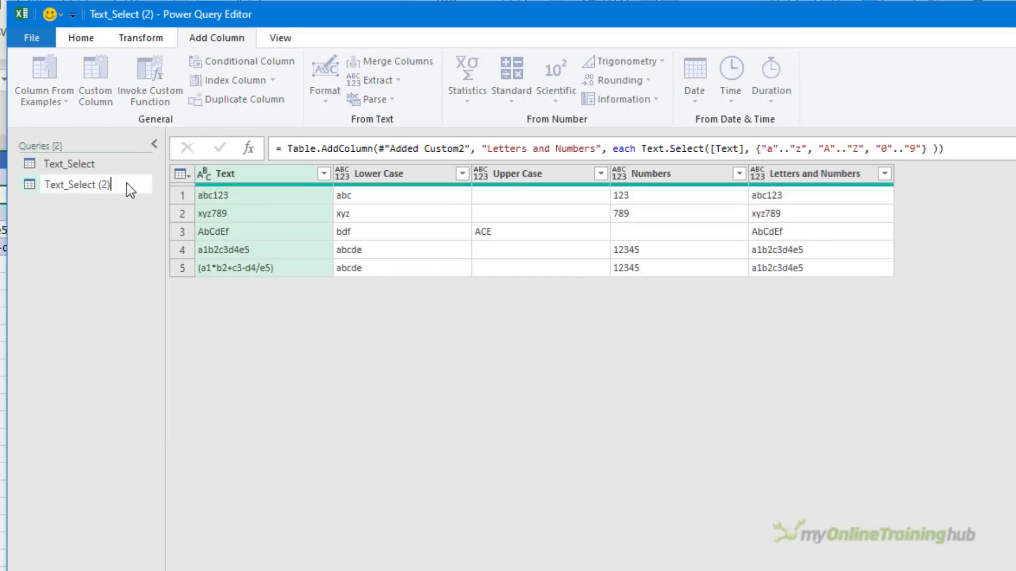
pyautogui.write('Text_S')
pyautogui.press('BackSpace')
pyautogui.write('Remove')
pyautogui.press('Return')
# Delete the Added Custom step and all steps after it from the Text_Remove query
pyautogui.rightClick(818, 239)
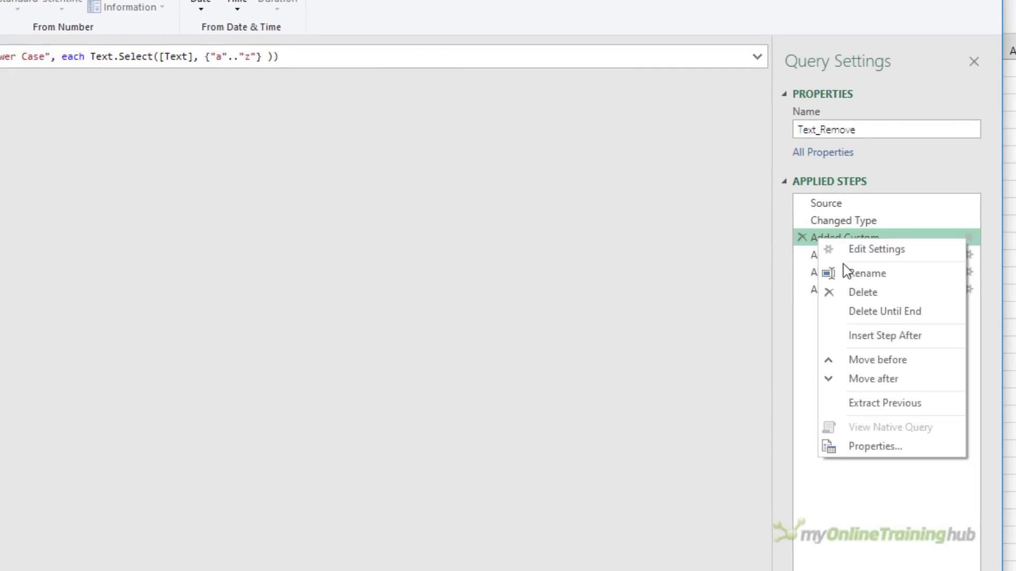
pyautogui.click(868, 310)
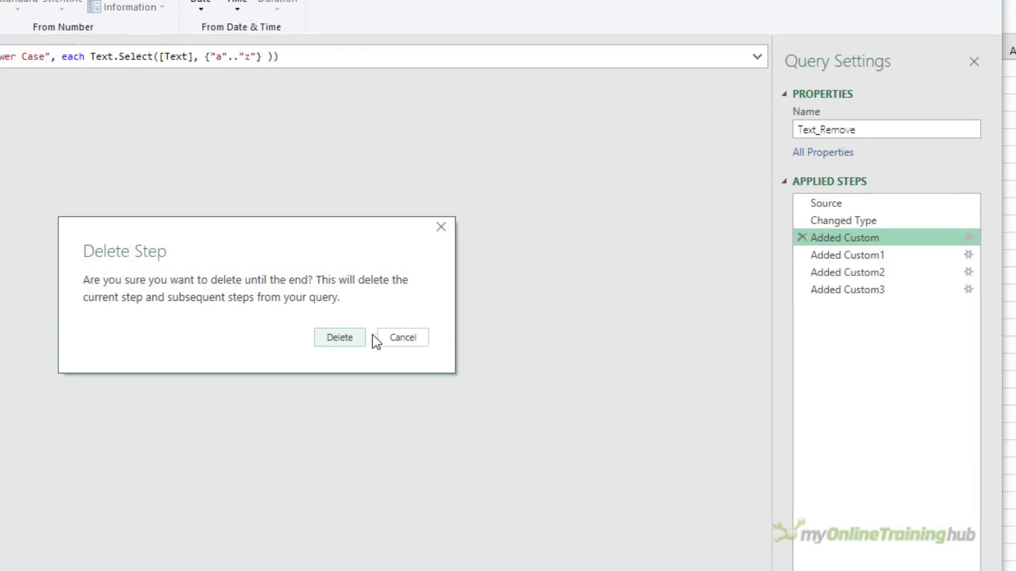
pyautogui.click(337, 340)
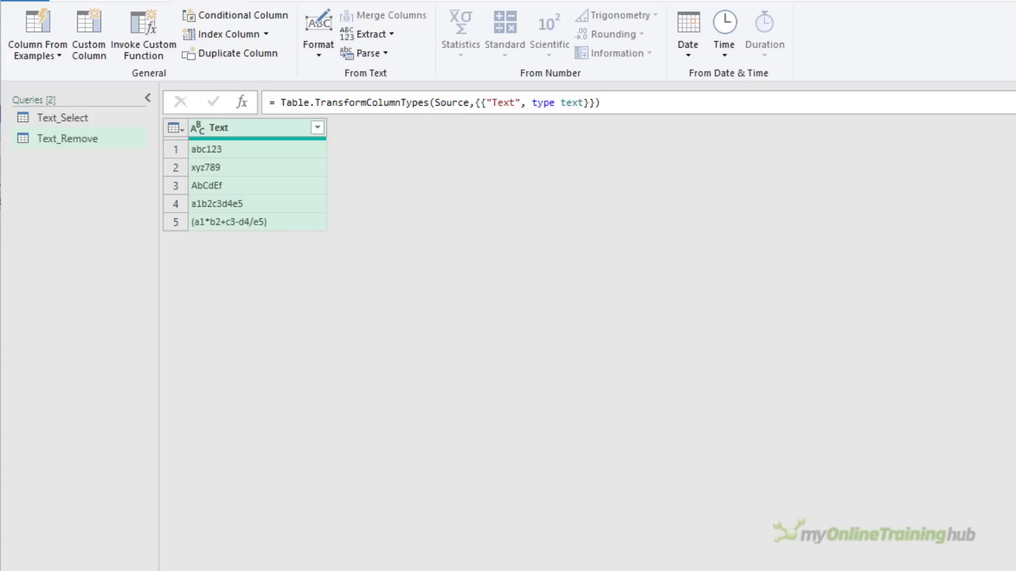
# Add a custom column named "Remove Lower Case" with the formula Text.Remove([Text], {"a".."z"})
pyautogui.click(89, 28)
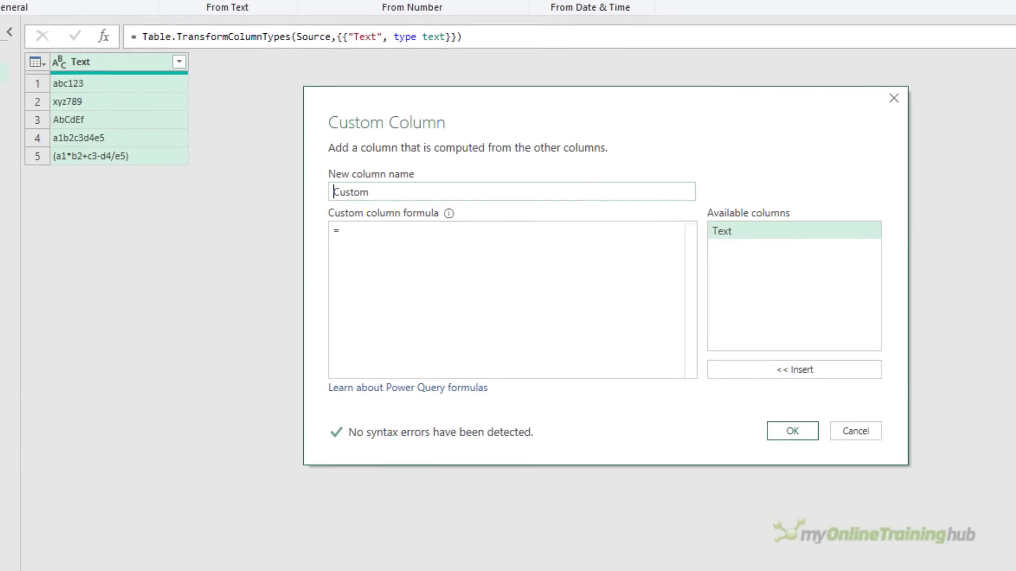
pyautogui.hotkey('ctrl', 'a')
pyautogui.write('Remove Lower Case')
pyautogui.press('Tab')
pyautogui.write('Text')
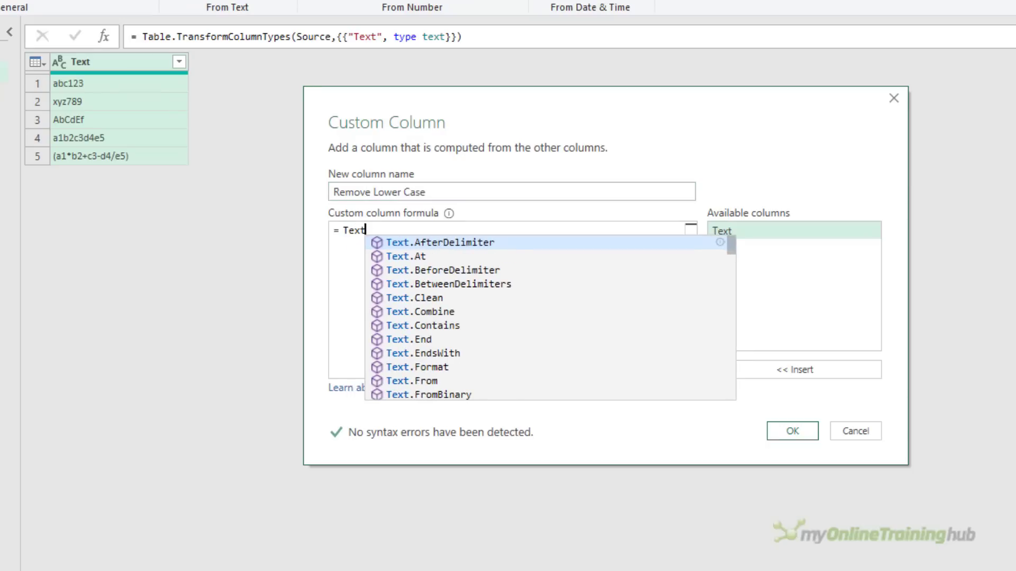
pyautogui.write('.Remove')
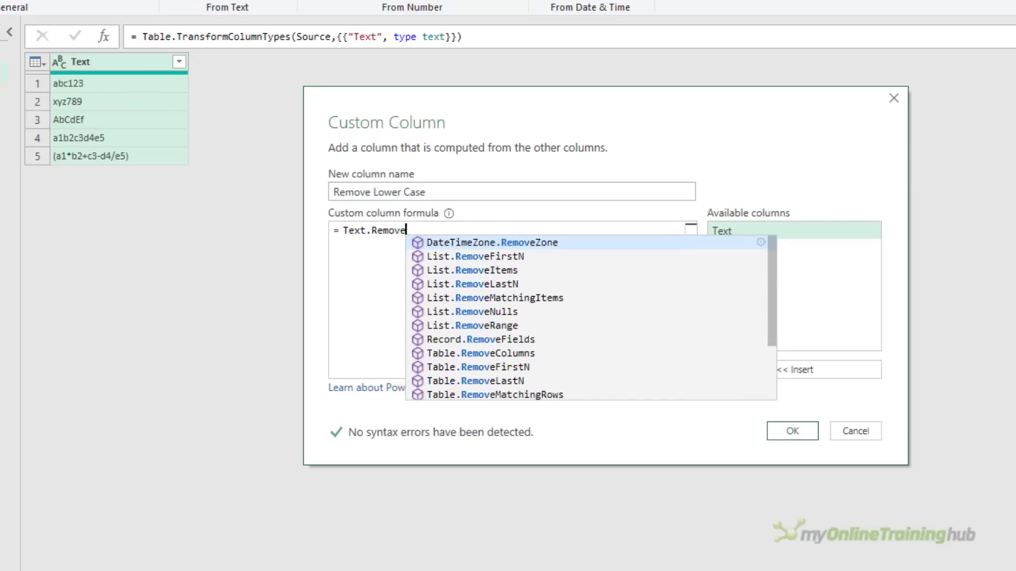
pyautogui.write('([Text], {"')
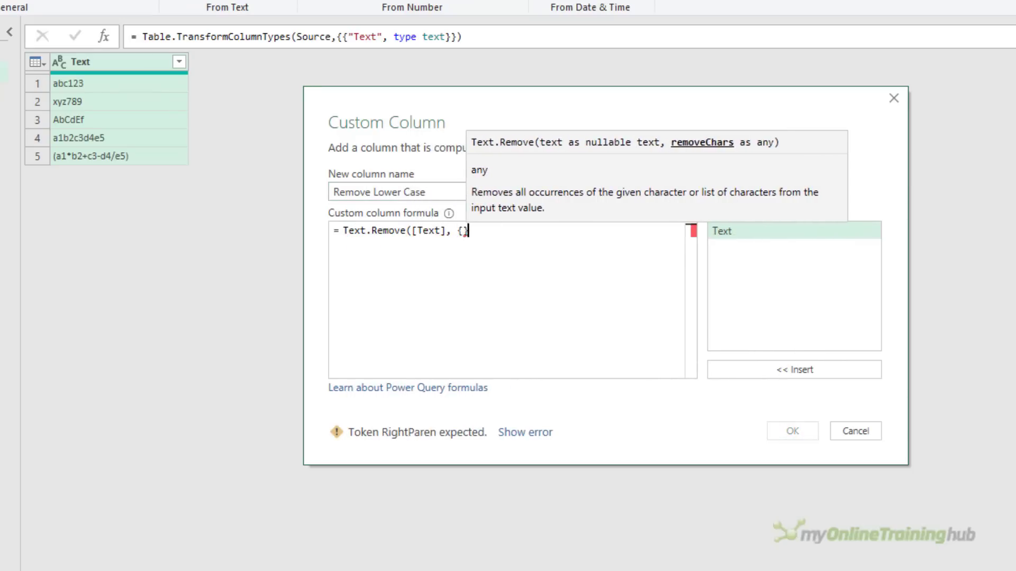
pyautogui.write('a"..')
pyautogui.write('"z"')
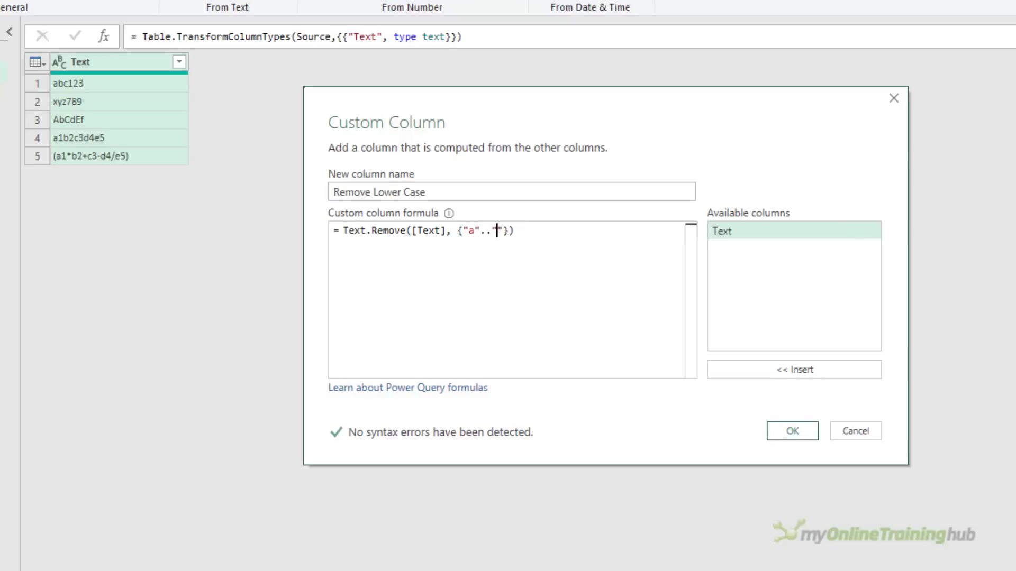
pyautogui.click(795, 433)
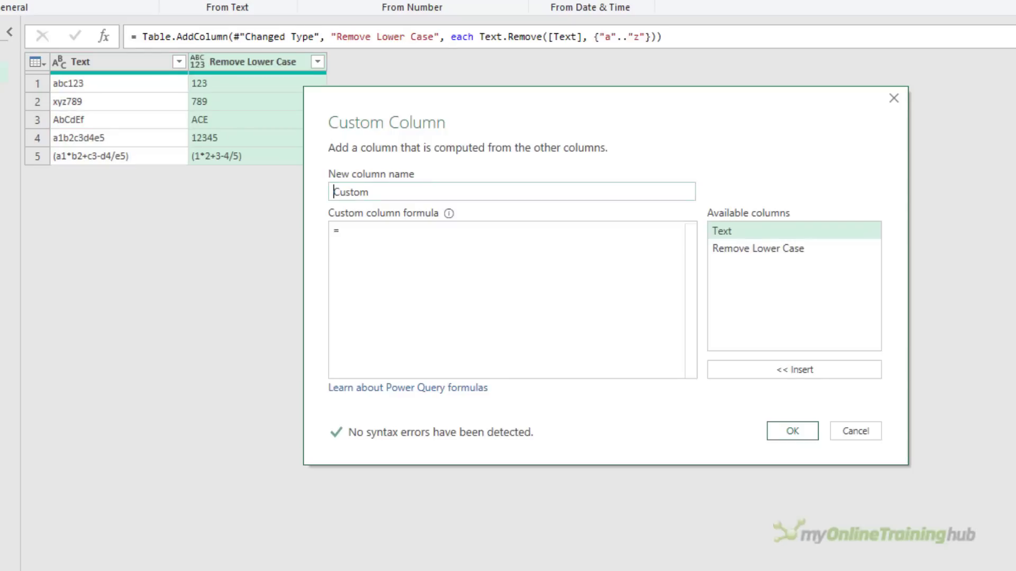
# Add a custom column named "Remove Upper Case" with the formula Text.Remove([Text], {"A".."Z"})
pyautogui.hotkey('ctrl', 'a')
pyautogui.write('Remove Upper Case')
pyautogui.press('Tab')
pyautogui.write('Text.Remove')
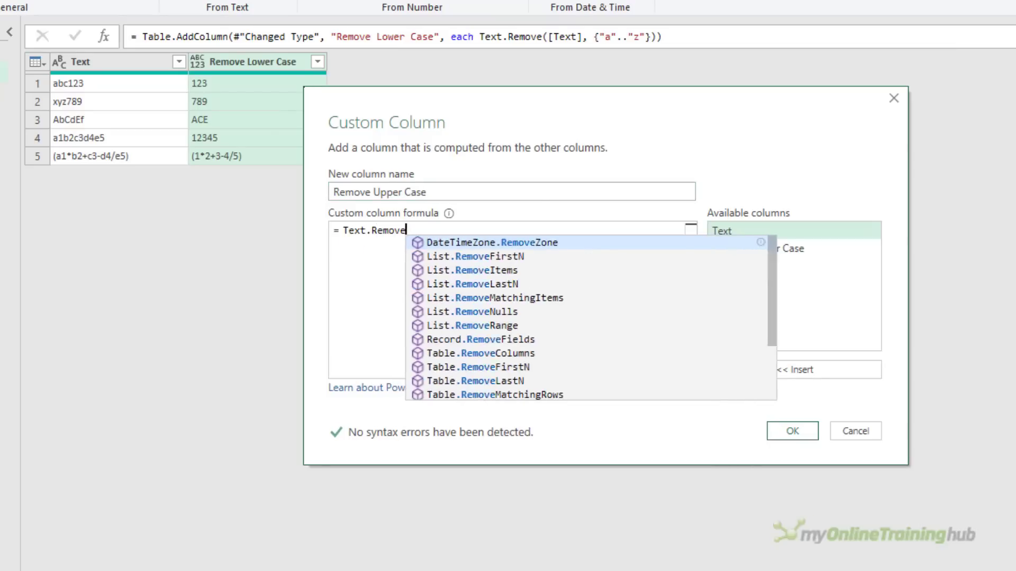
pyautogui.write('([Text], {"A"')
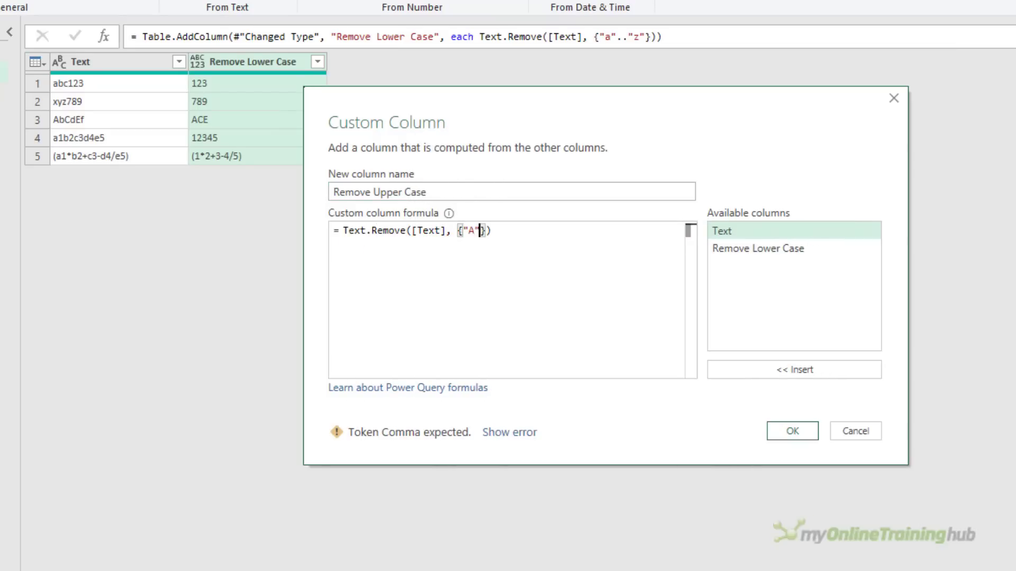
pyautogui.write('.."Z"')
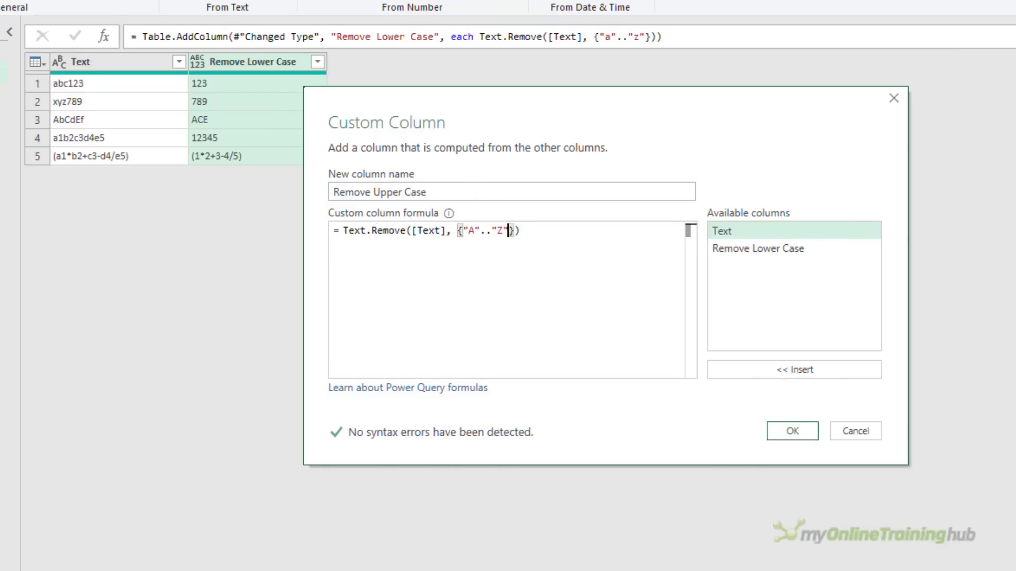
pyautogui.click(792, 430)
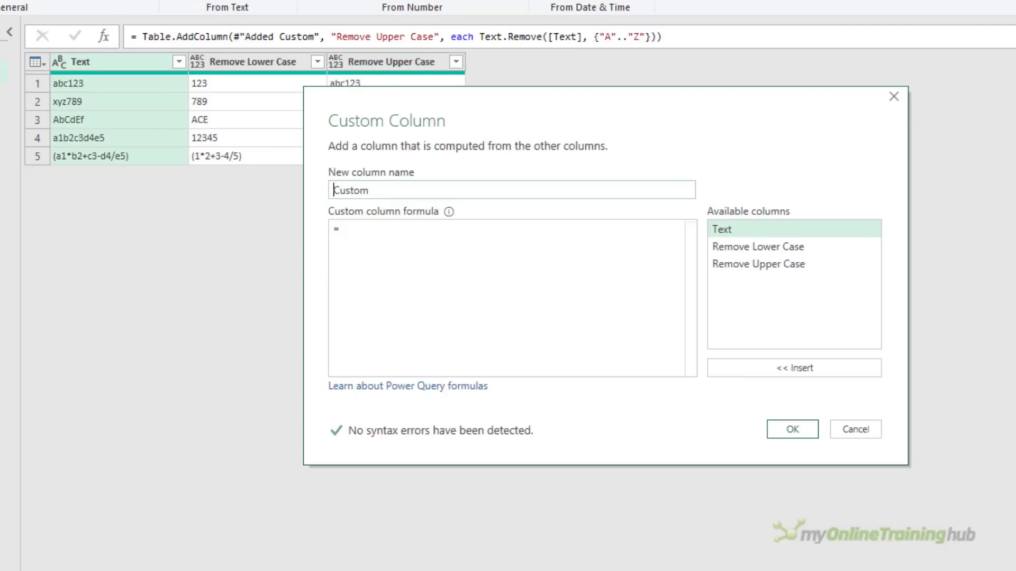
# Add a custom column named "Remove Numbers" with the formula Text.Remove([Text], {"0".."9"})
pyautogui.doubleClick(414, 195)
pyautogui.write('Remov')
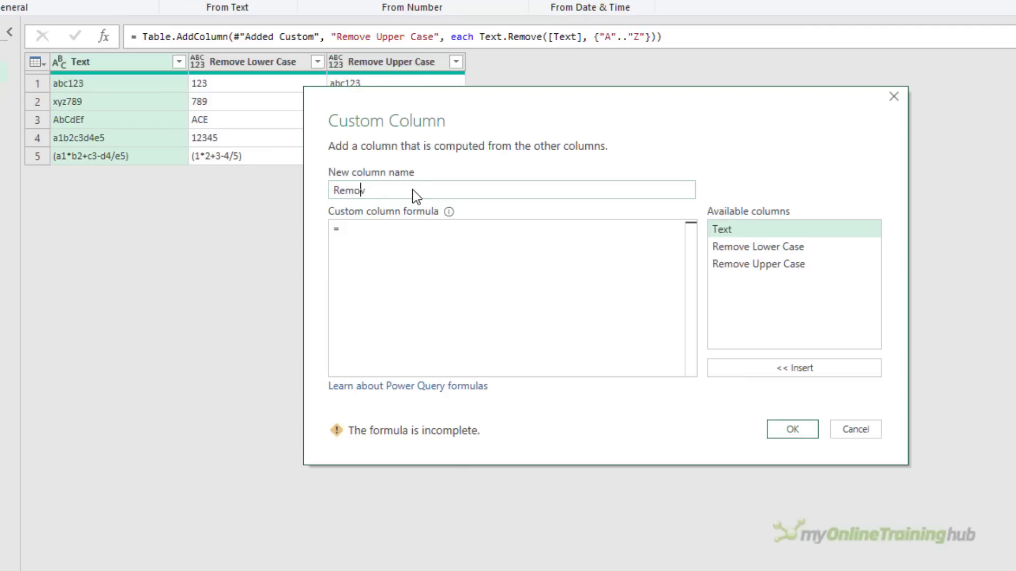
pyautogui.write('e Numbers')
pyautogui.press('Tab')
pyautogui.write('Text.R')
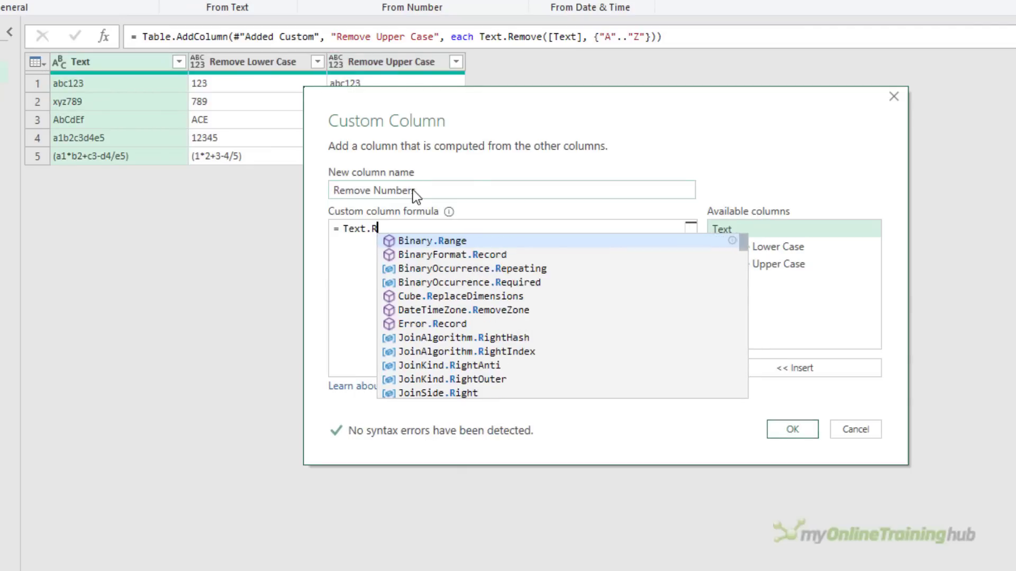
pyautogui.write('emove([t')
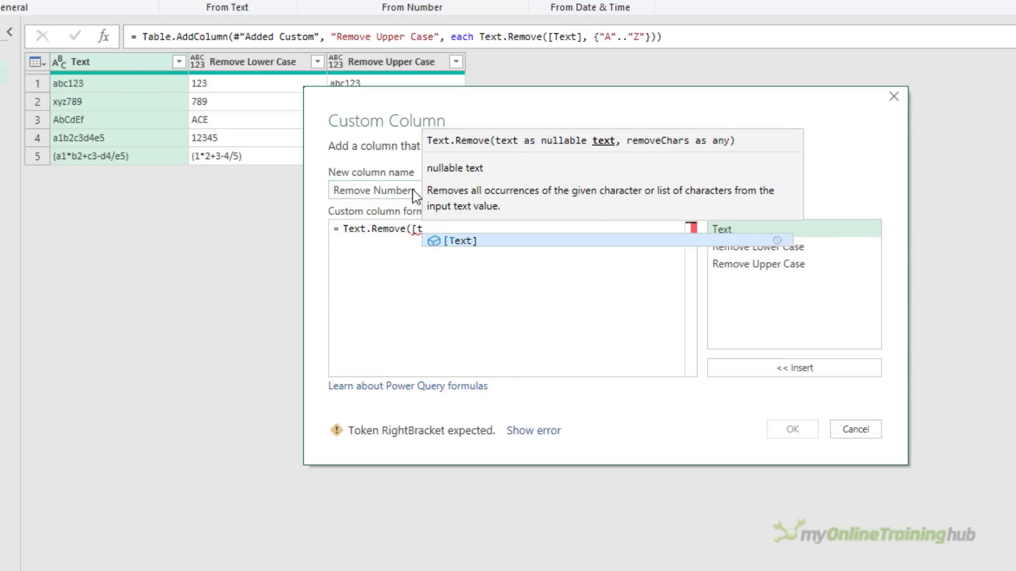
pyautogui.press('Tab')
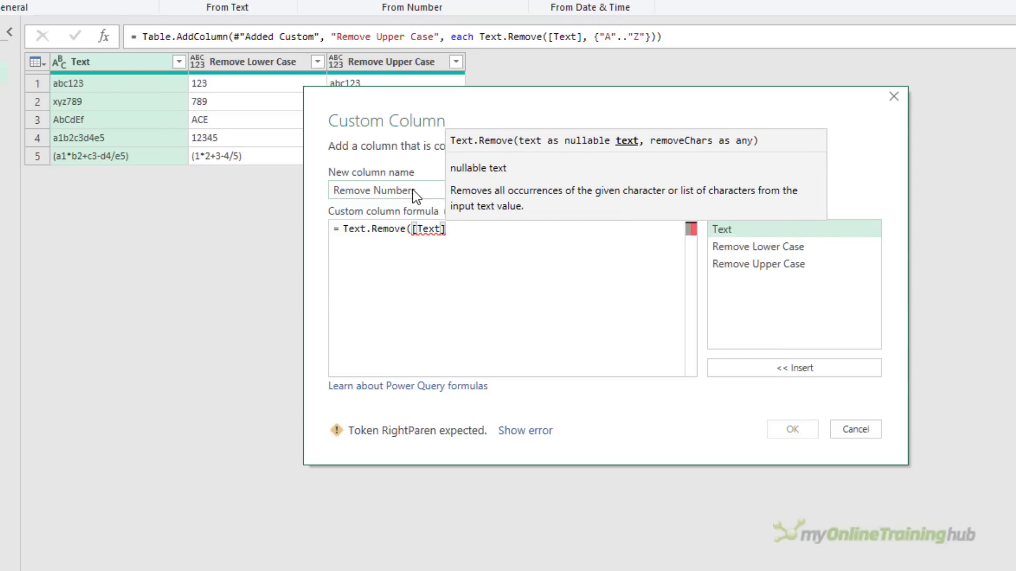
pyautogui.write(', {"0"..')
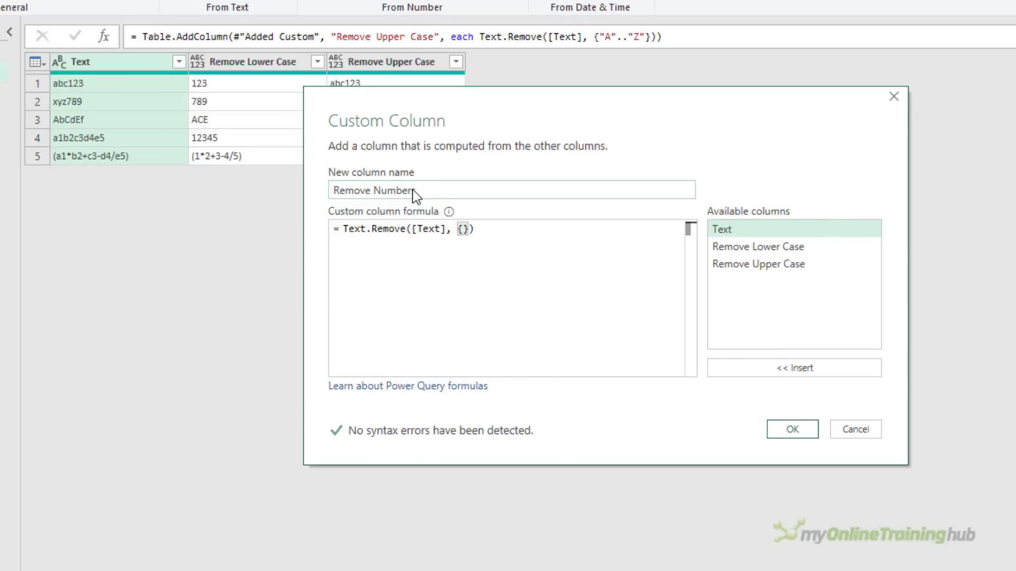
pyautogui.write('"9"')
pyautogui.click(784, 430)
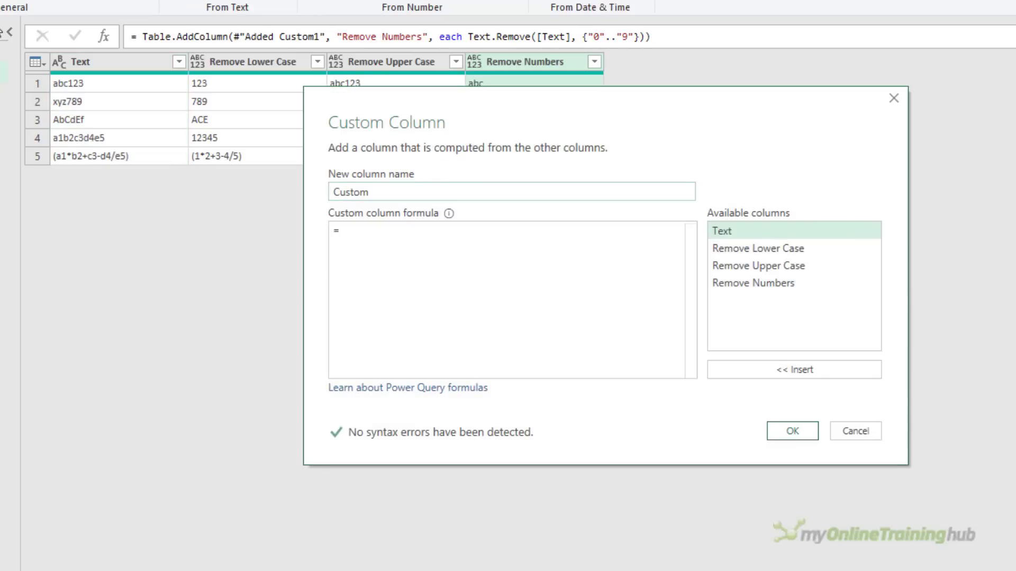
# Add a custom column named "Remove AlphaNum" with the formula Text.Remove([Text], {"a".."z","A".."Z", "0".."9"})
pyautogui.hotkey('ctrl', 'a')
pyautogui.write('Remove AlphaNum')
pyautogui.press('Tab')
pyautogui.write('Text.R')
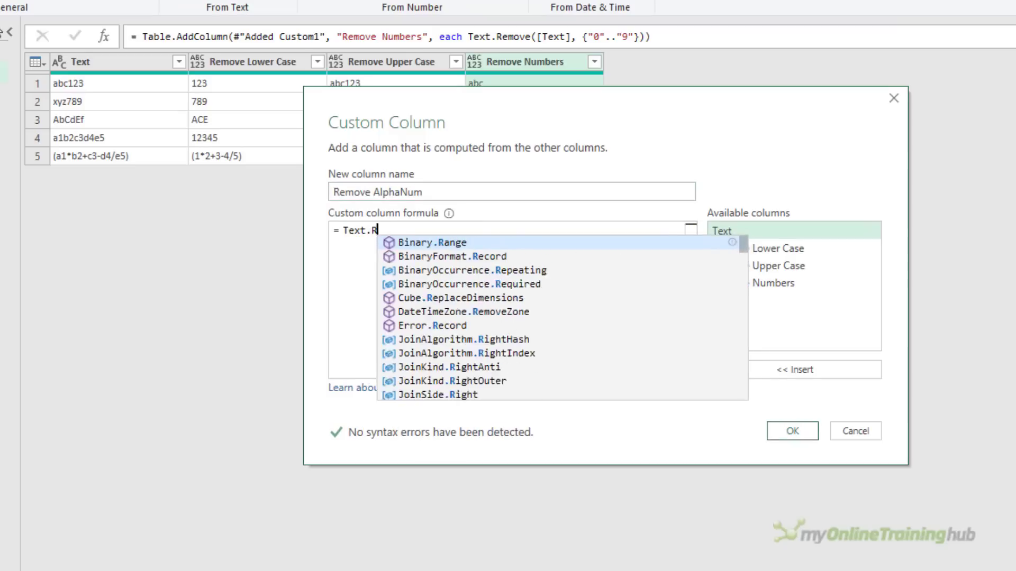
pyautogui.write('emove([')
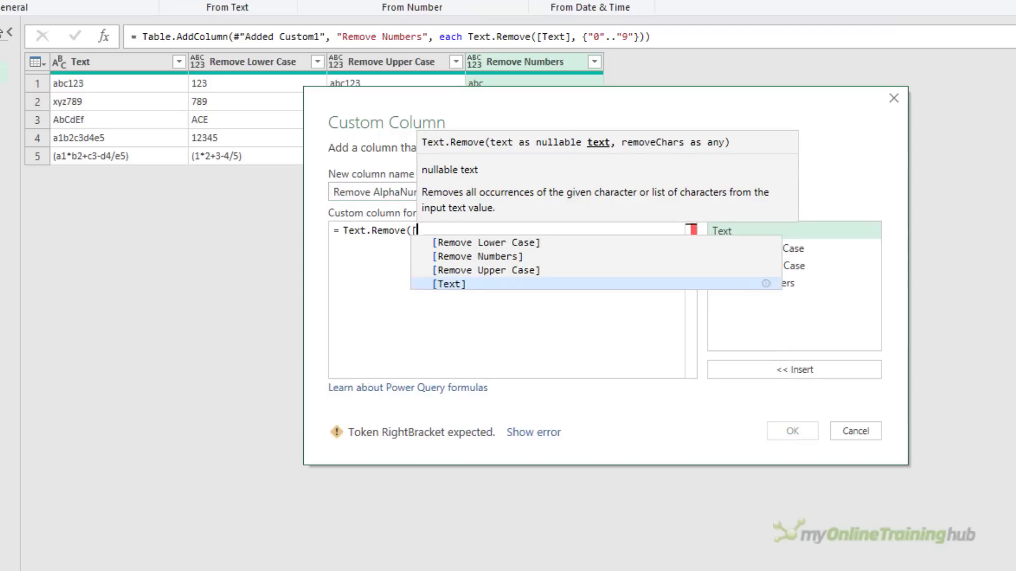
pyautogui.write('Text],')
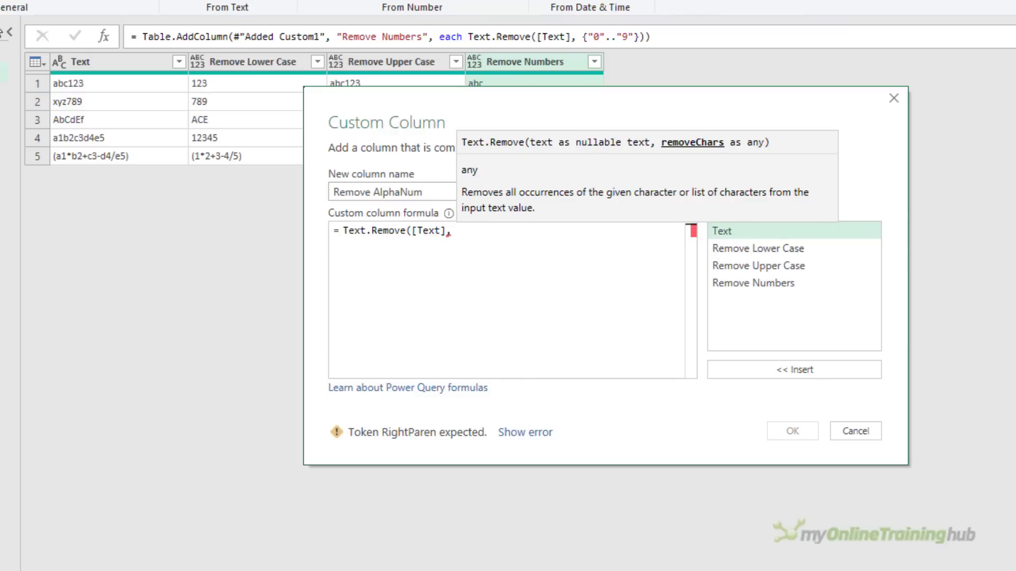
pyautogui.write(' {"a"..')
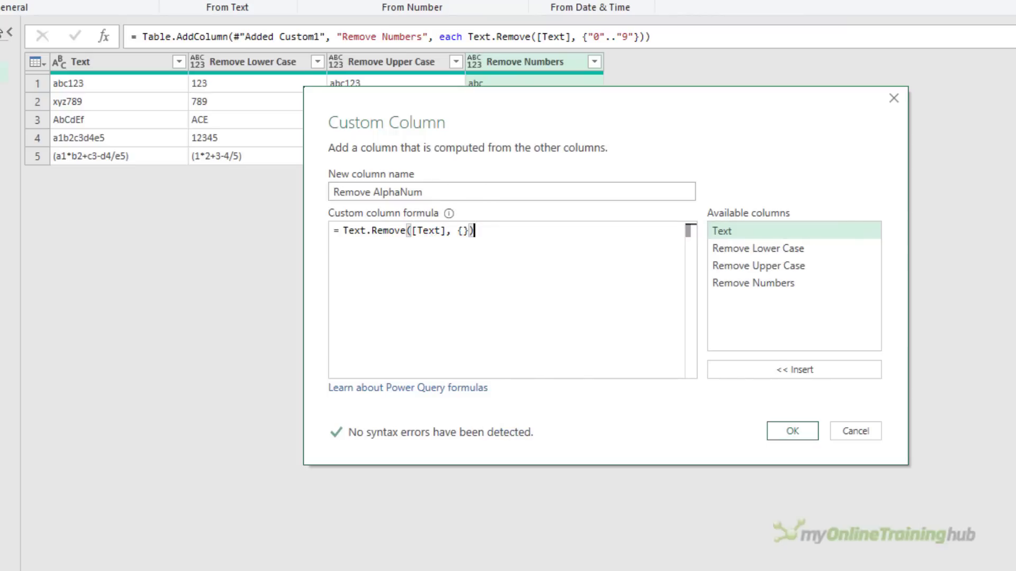
pyautogui.write('"z","A".."Z", "0')
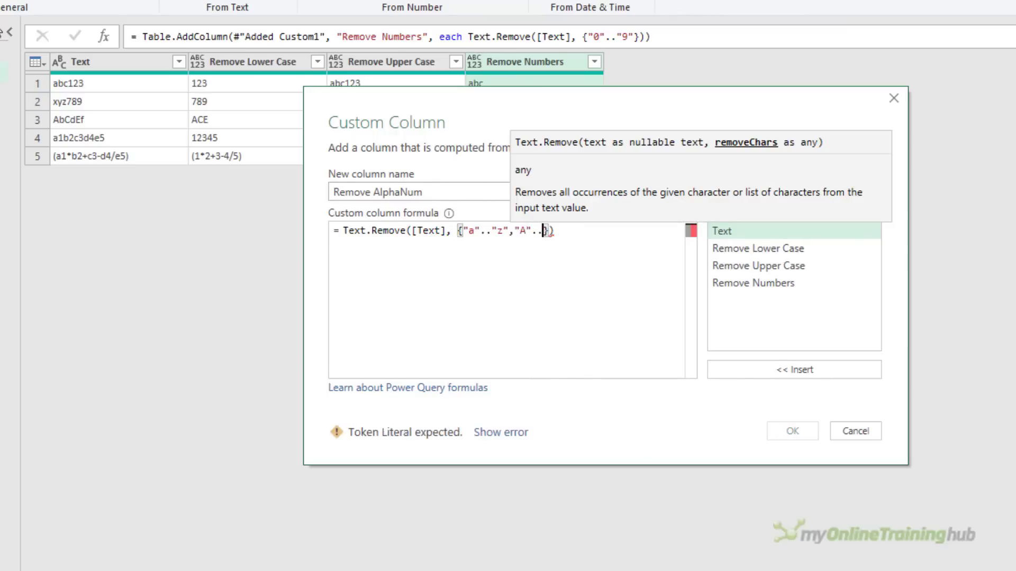
pyautogui.write('".."9"')
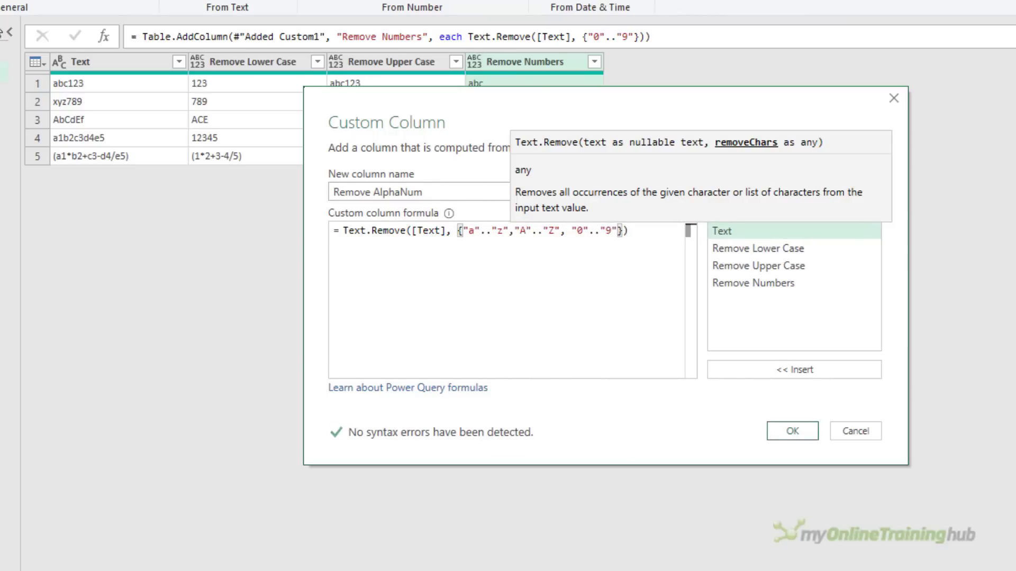
pyautogui.click(794, 432)
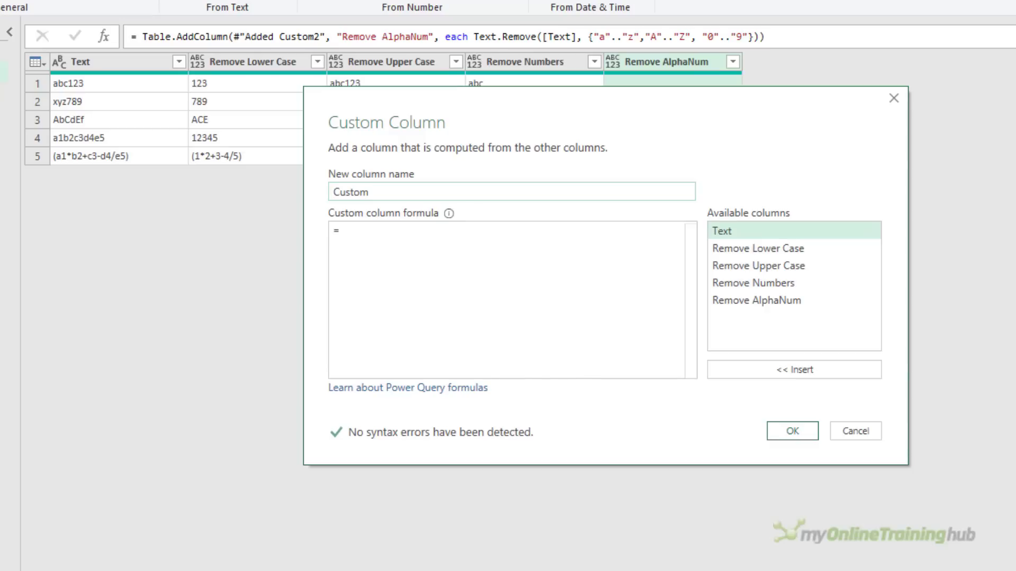
# Add a custom column named "CleanUp" with the formula Text.Remove([Text], {"(","*","+","-","/",")"})
pyautogui.write('CleanUp')
pyautogui.press('Tab')
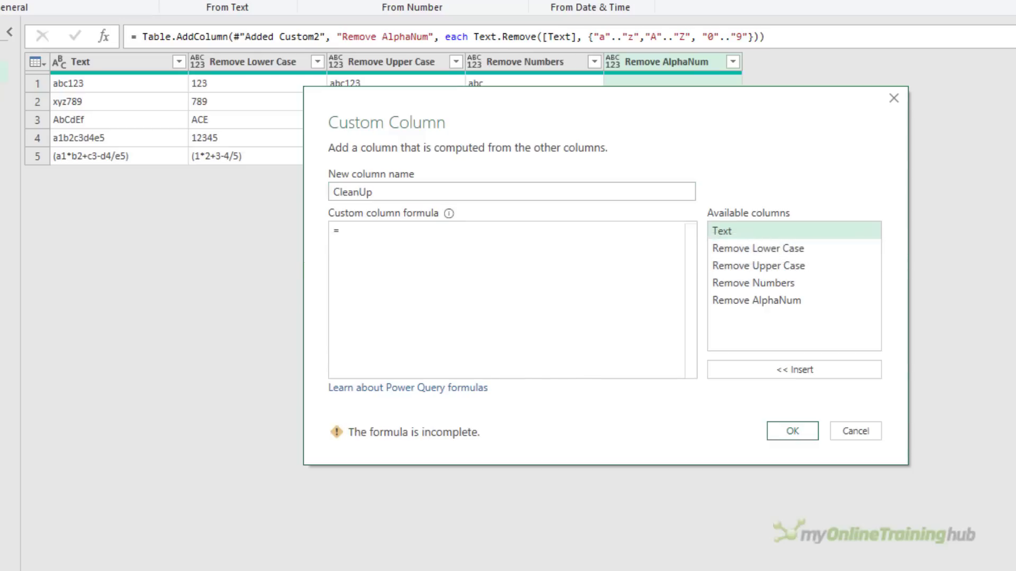
pyautogui.write('Text.Rem')
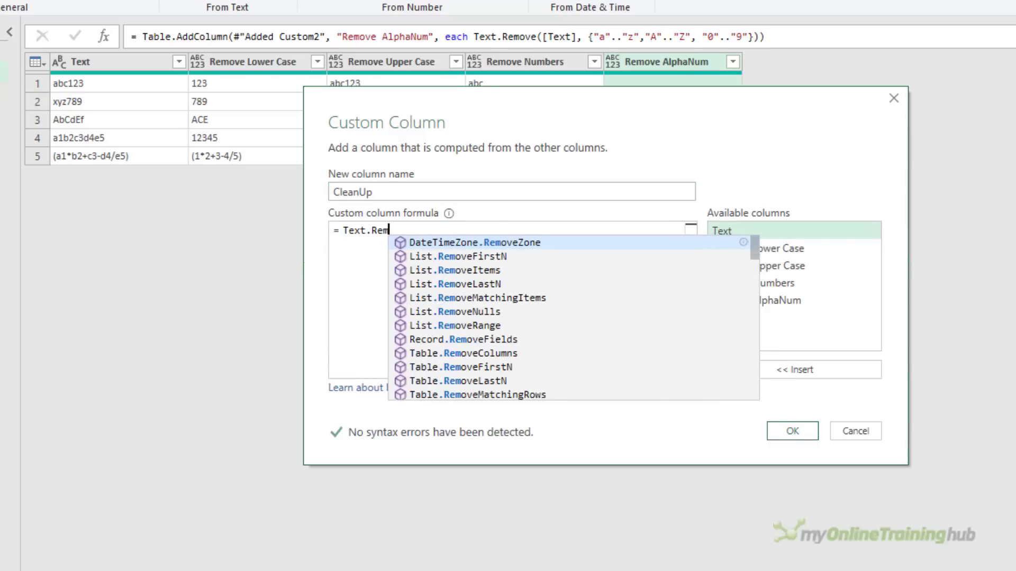
pyautogui.write('ove([Text], {')
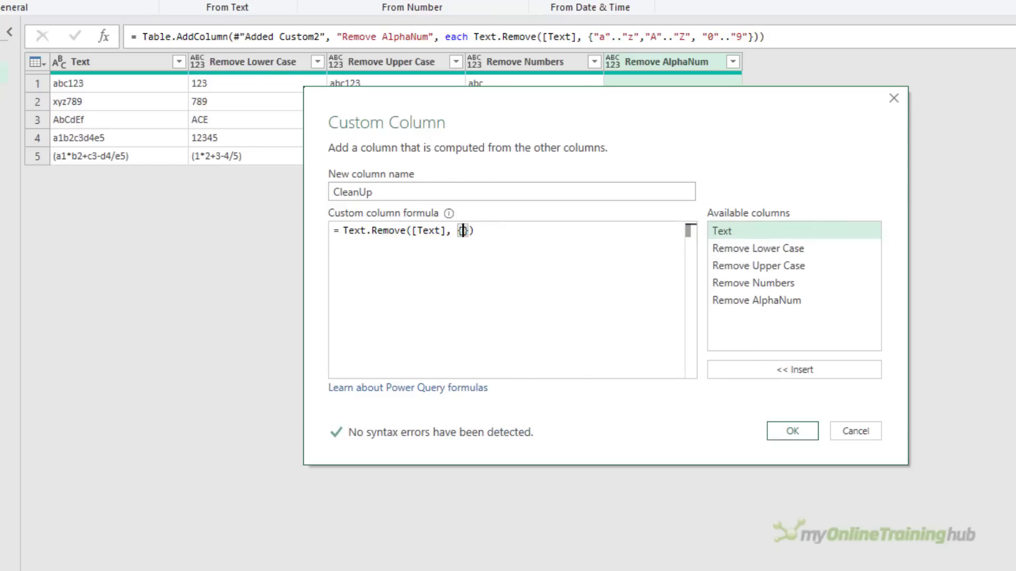
pyautogui.write('"(",')
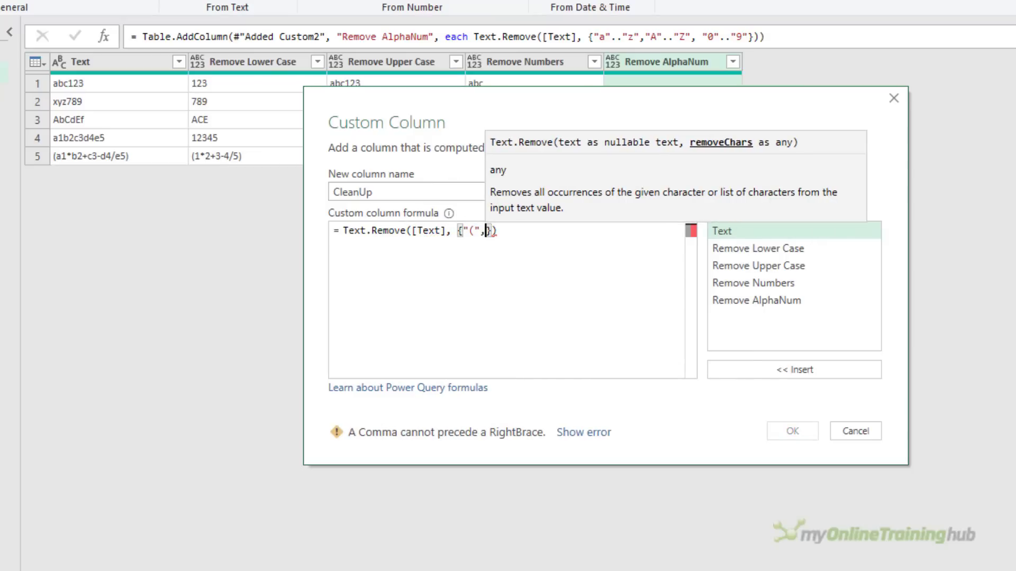
pyautogui.write('"*",')
pyautogui.write('"+","-"')
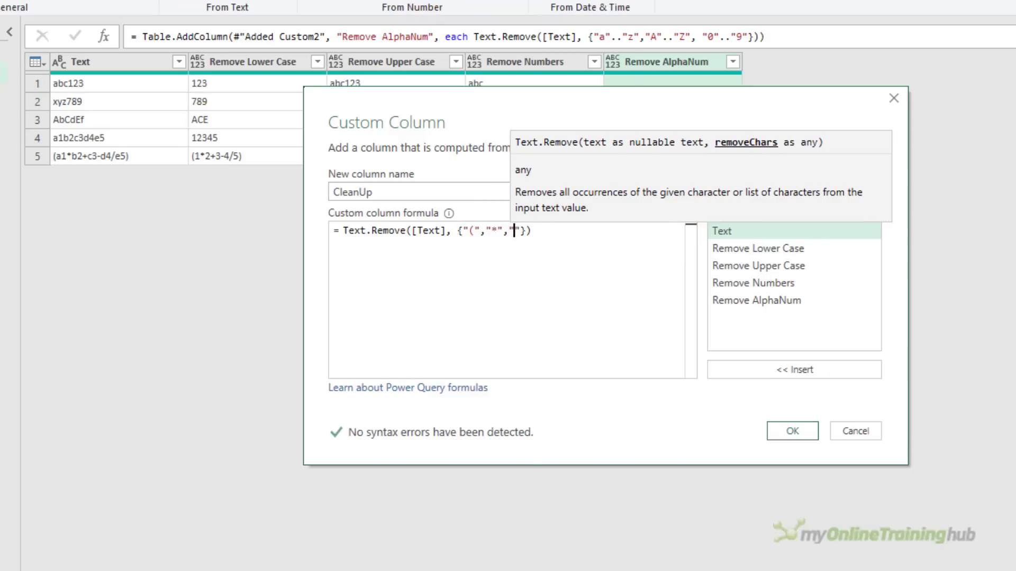
pyautogui.write(',"/",")"')
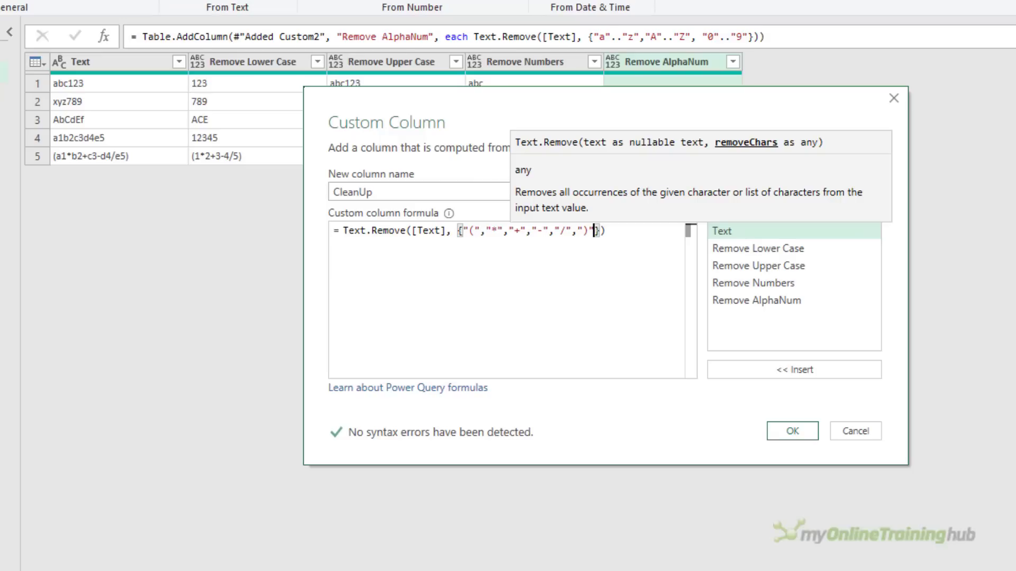
pyautogui.press('End')
pyautogui.click(794, 432)
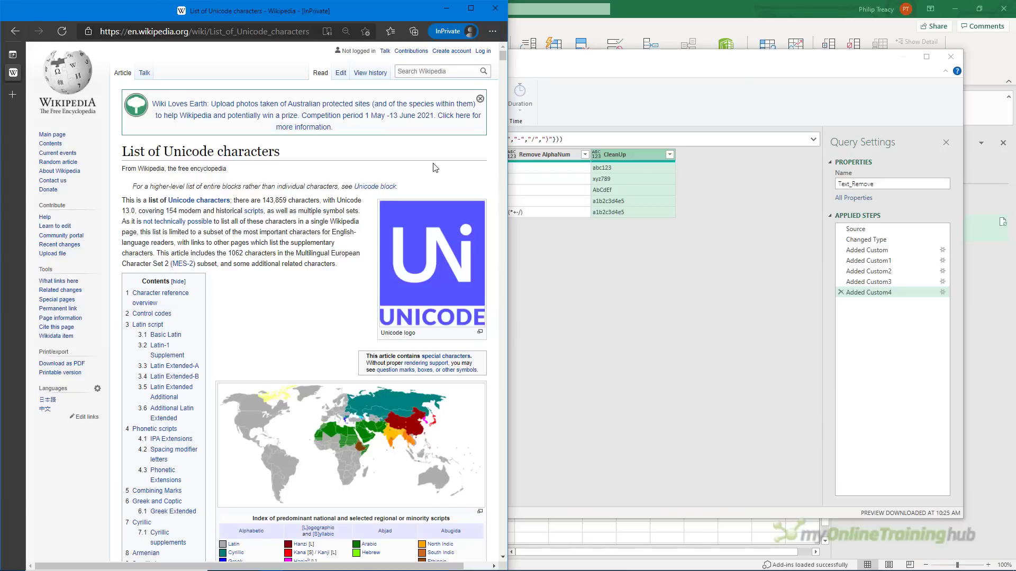
# Examine Wikipedia's list of Unicode characters in the browser for the character ranges before and after the upper case letters A to Z
pyautogui.scroll(-15, 435, 168)
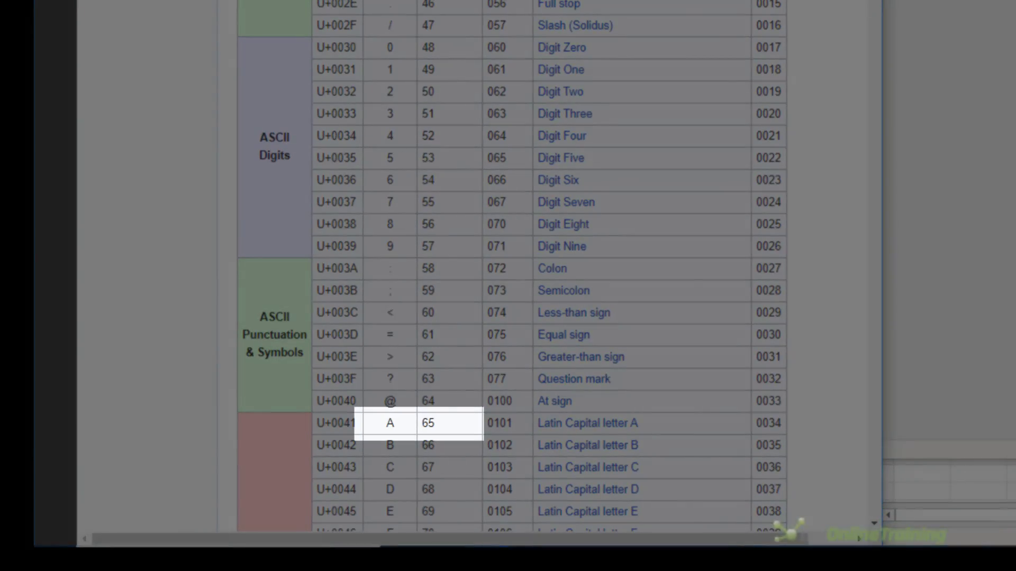
pyautogui.scroll(-10, 513, 264)
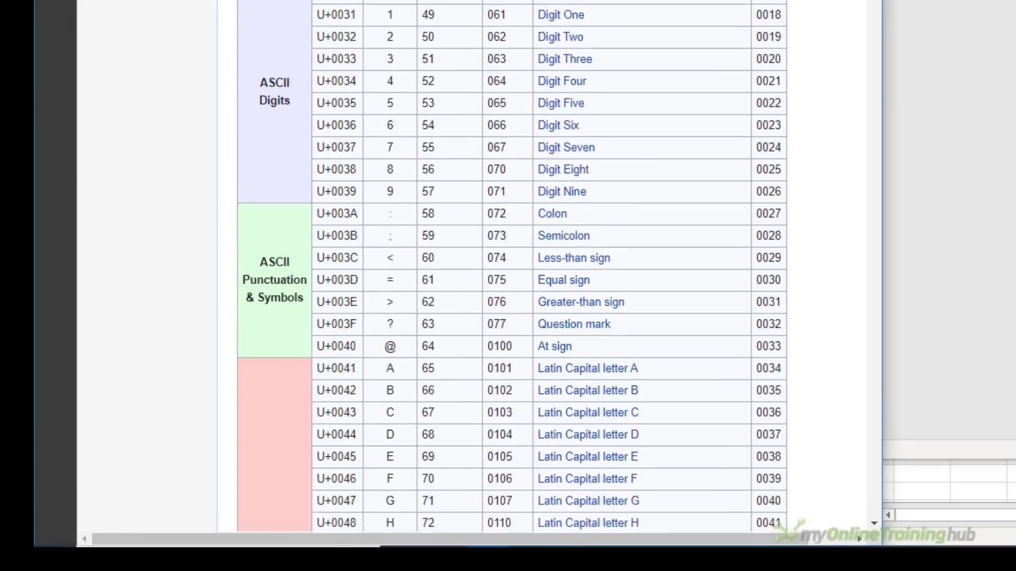
pyautogui.scroll(-4, 512, 264)
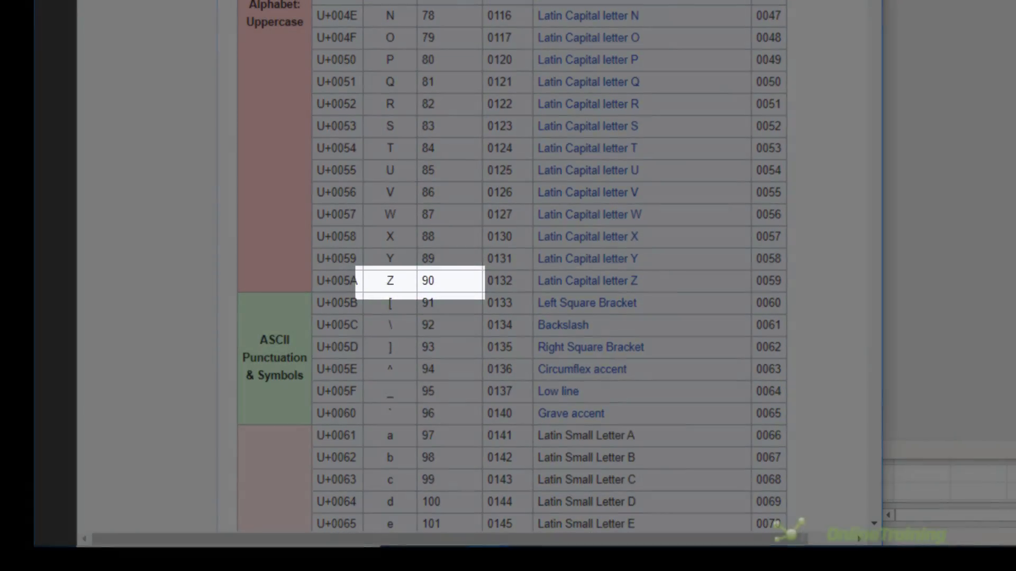
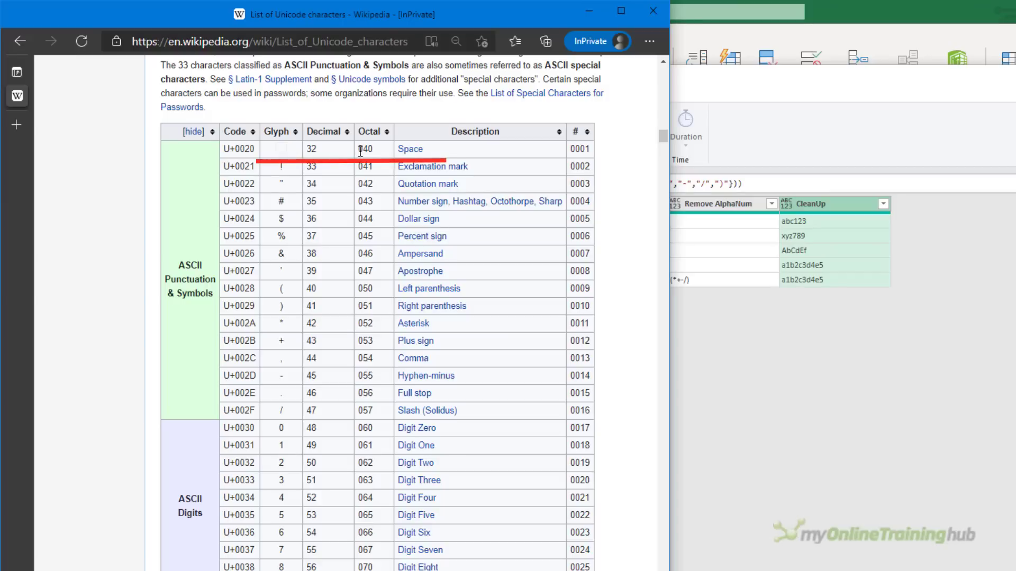
pyautogui.scroll(-3, 360, 152)
pyautogui.scroll(-2, 361, 151)
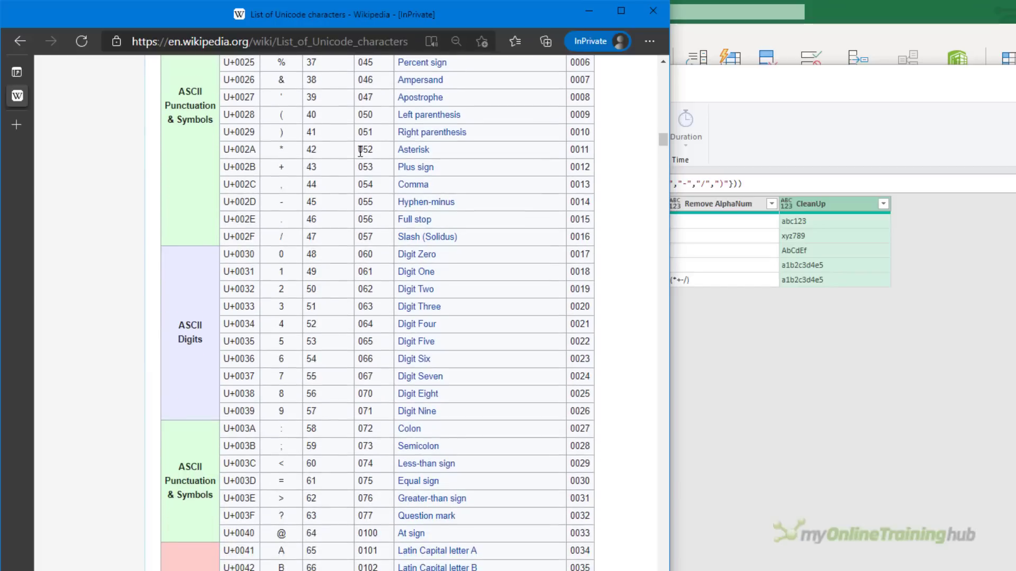
pyautogui.scroll(-1, 361, 152)
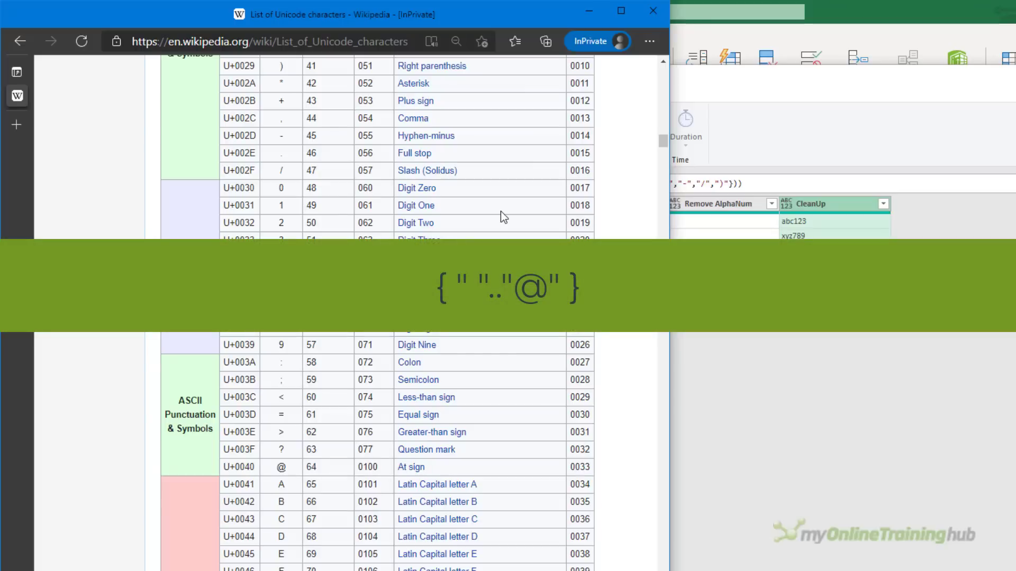
pyautogui.scroll(-3, 500, 216)
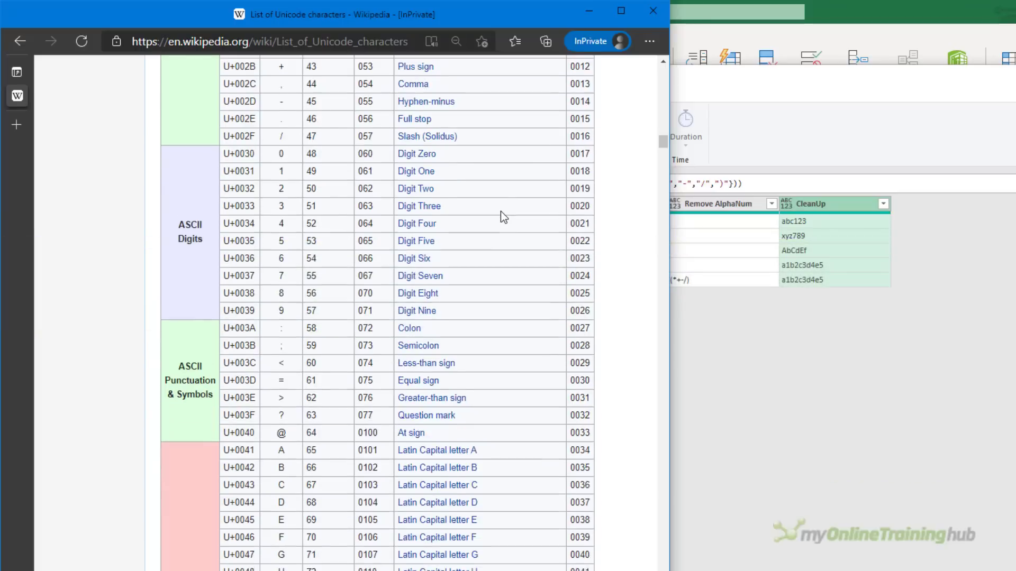
pyautogui.scroll(-8, 501, 211)
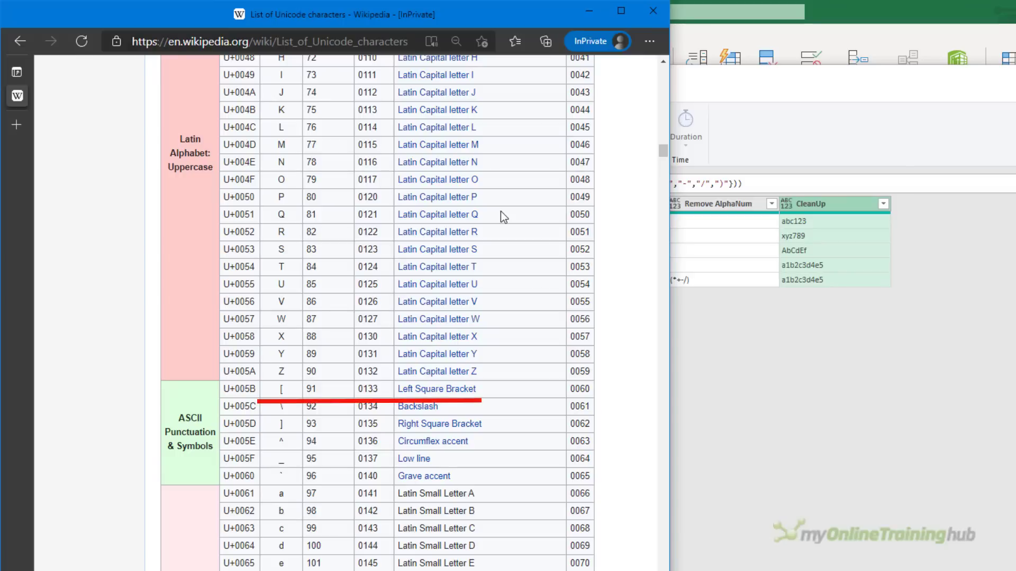
pyautogui.scroll(-6, 500, 211)
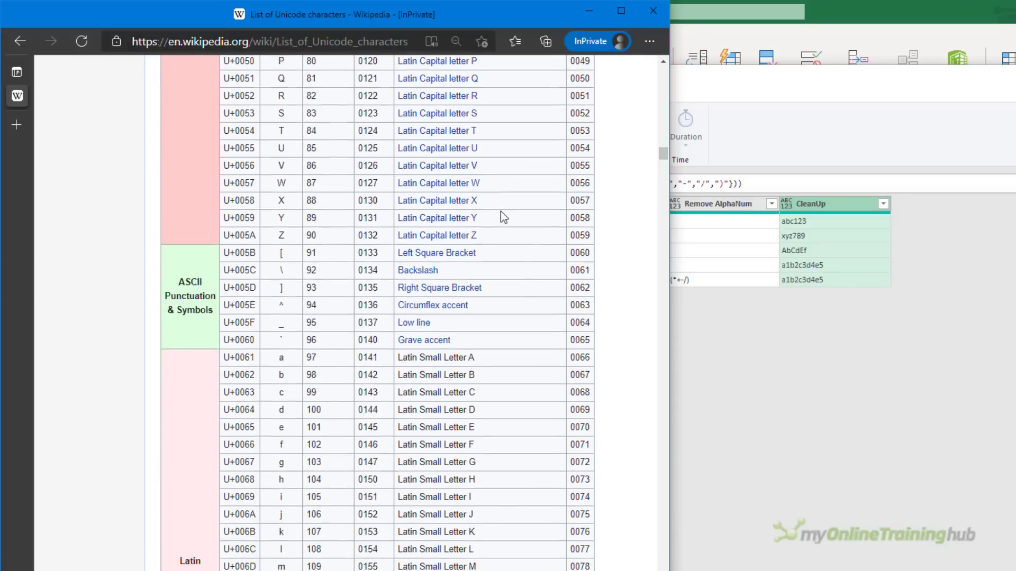
pyautogui.scroll(-2, 500, 211)
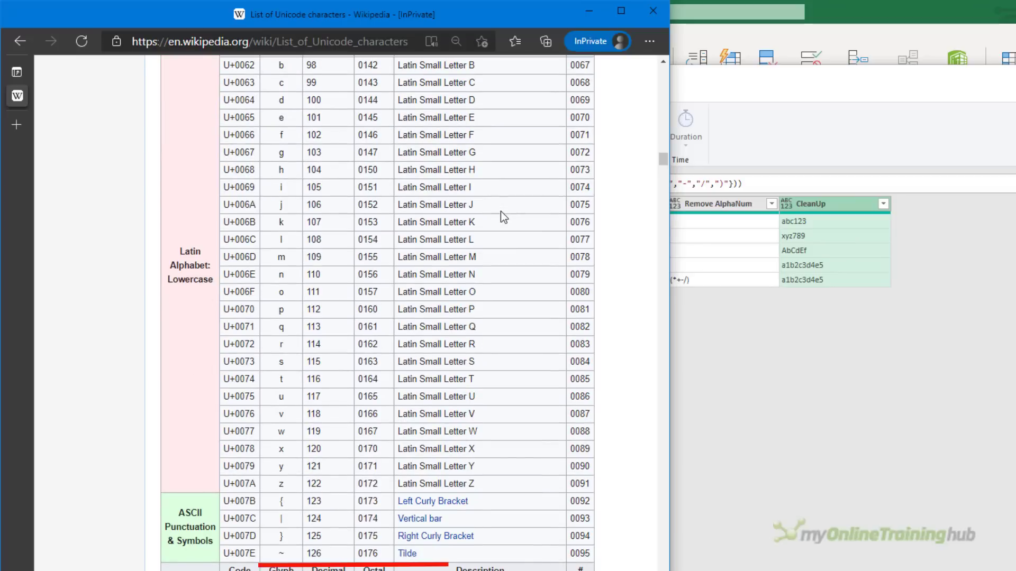
# Switch back to Power Query and add a custom column named "Keep Upper" with the formula Text.Remove([Text], {" ".."@", "[".."~"})
pyautogui.click(705, 79)
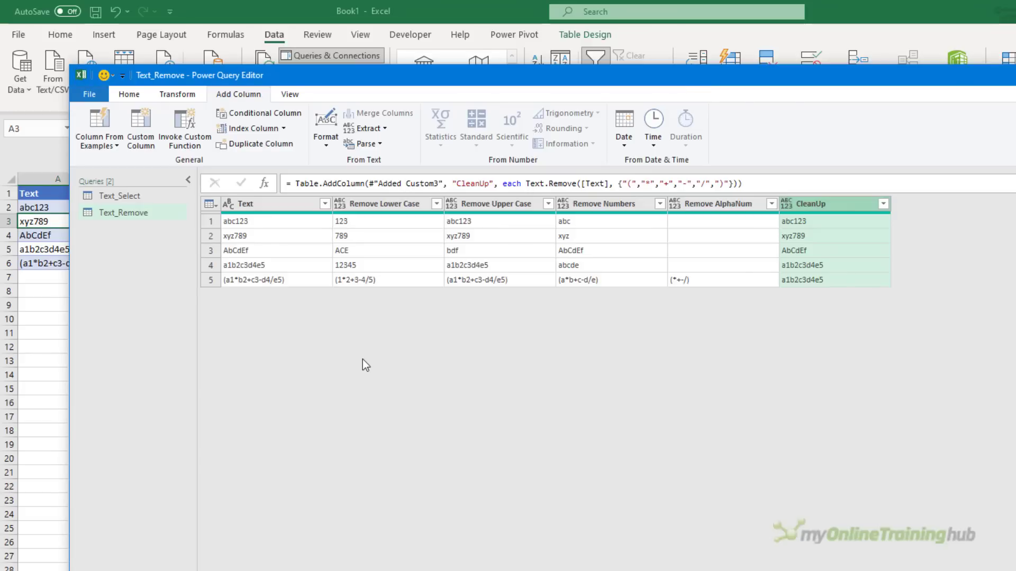
pyautogui.click(140, 127)
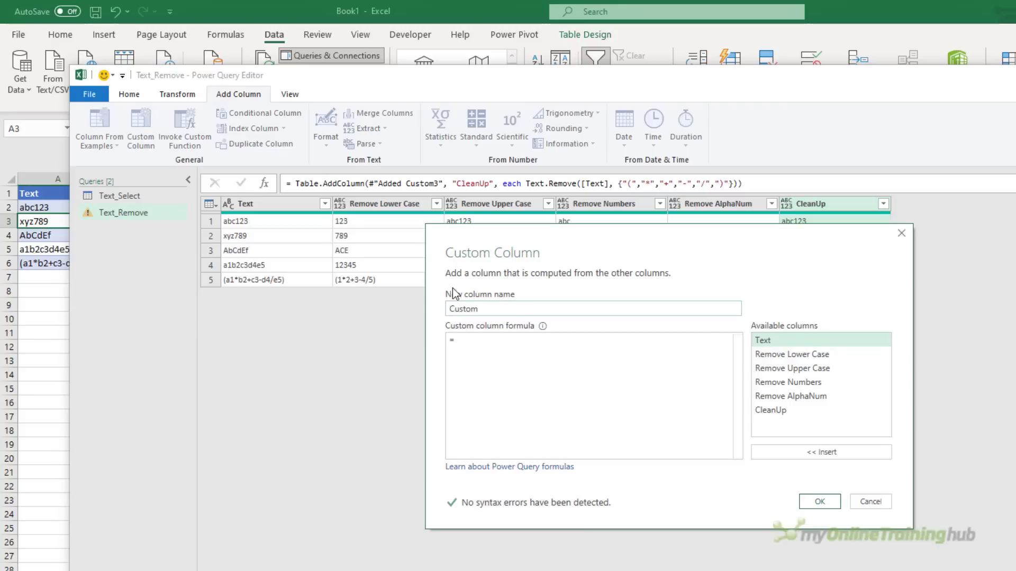
pyautogui.write('Keep Upper')
pyautogui.click(490, 340)
pyautogui.write('Text')
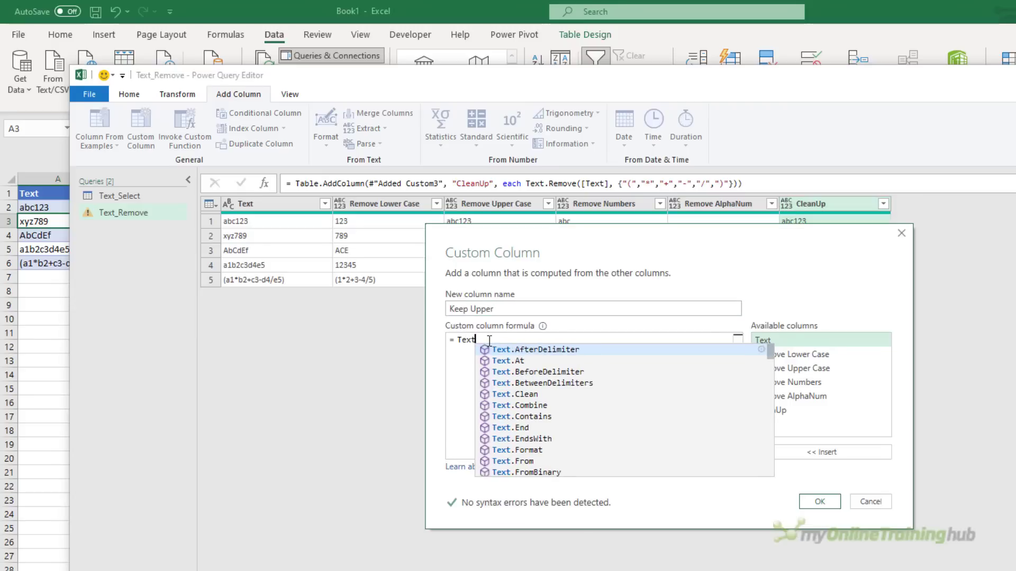
pyautogui.write('.Remove([Text], {')
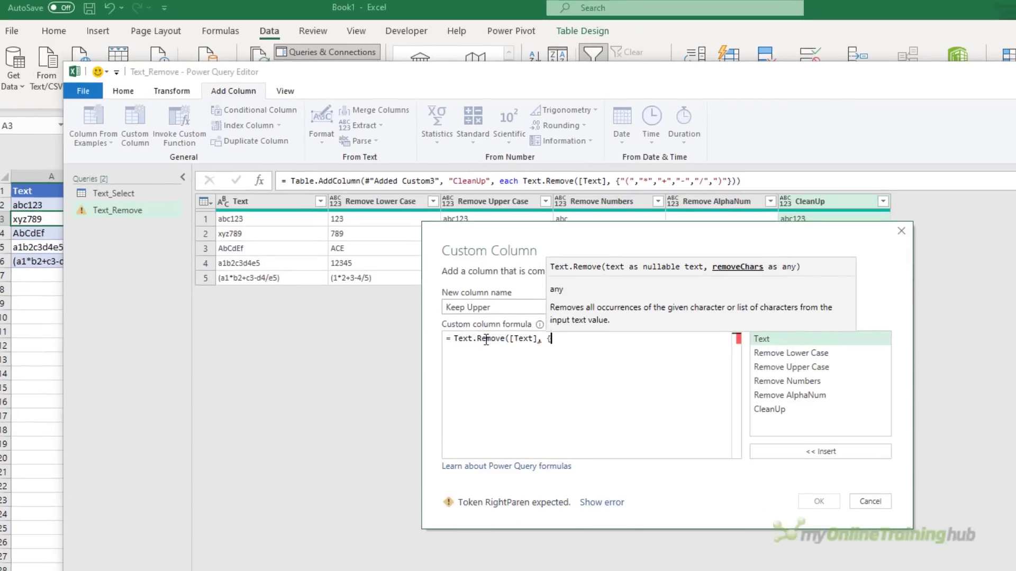
pyautogui.write('})')
pyautogui.press('Left')
pyautogui.press('Left')
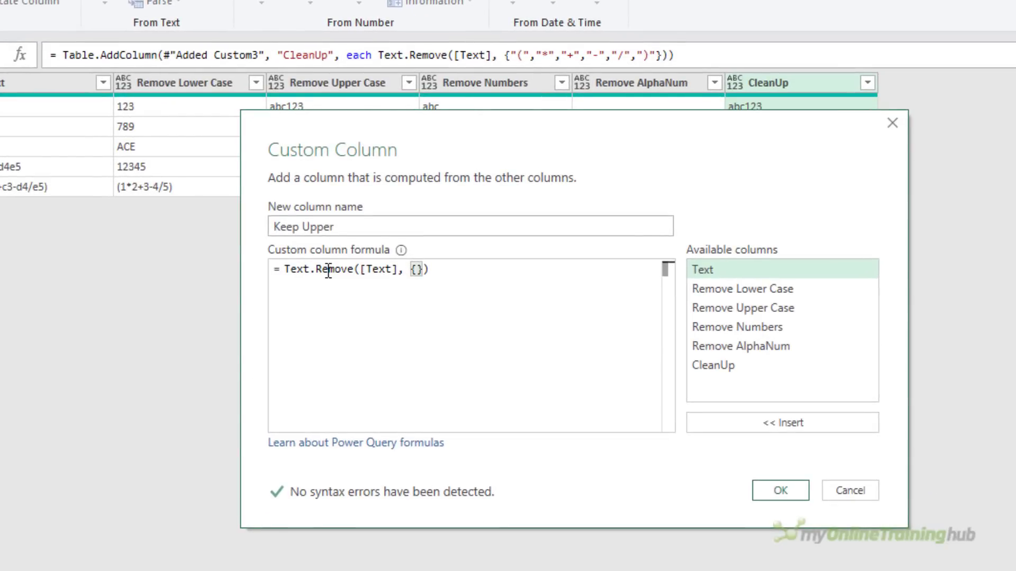
pyautogui.write('" "..')
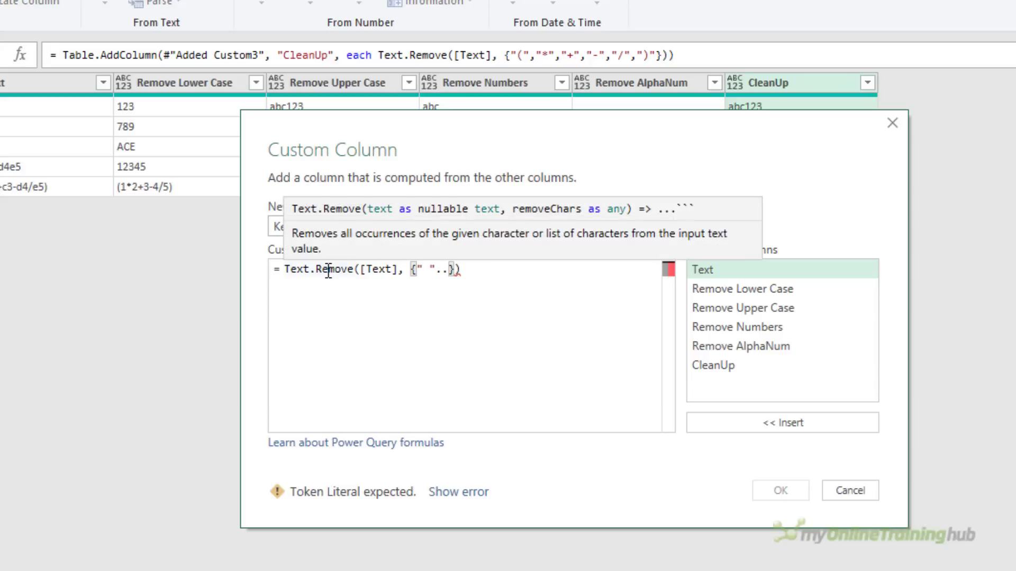
pyautogui.write('"@", ')
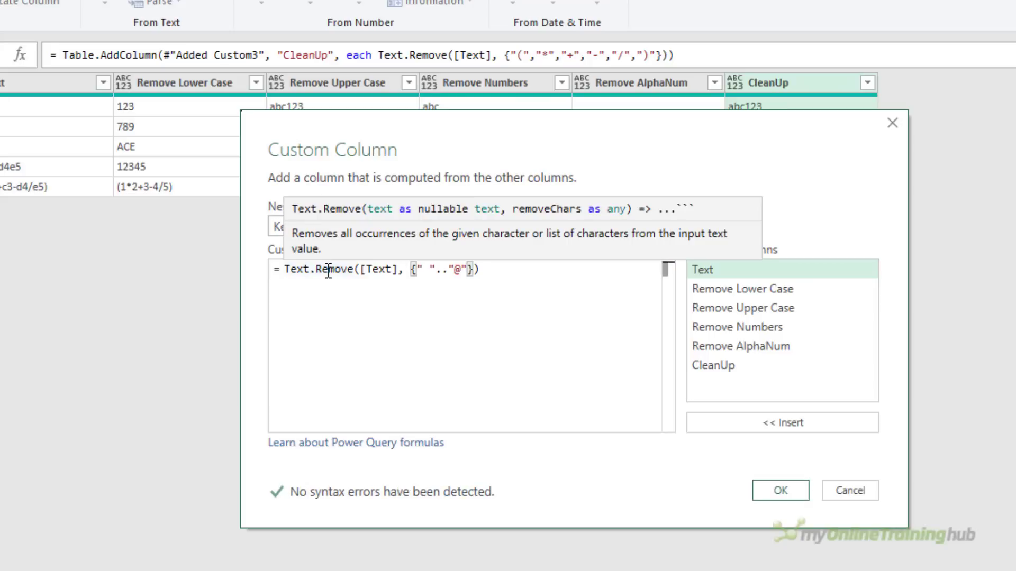
pyautogui.write('"[')
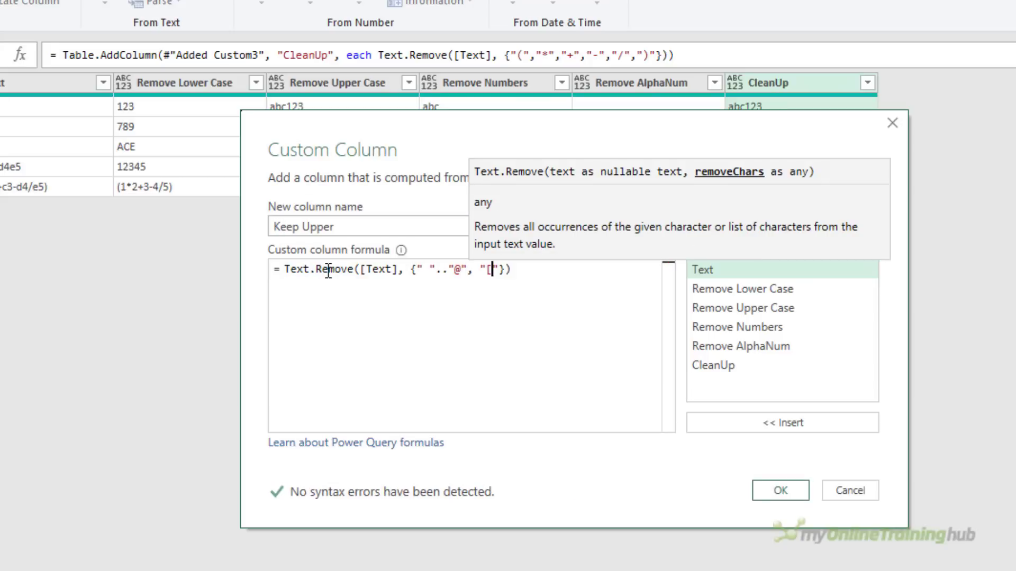
pyautogui.write('"..')
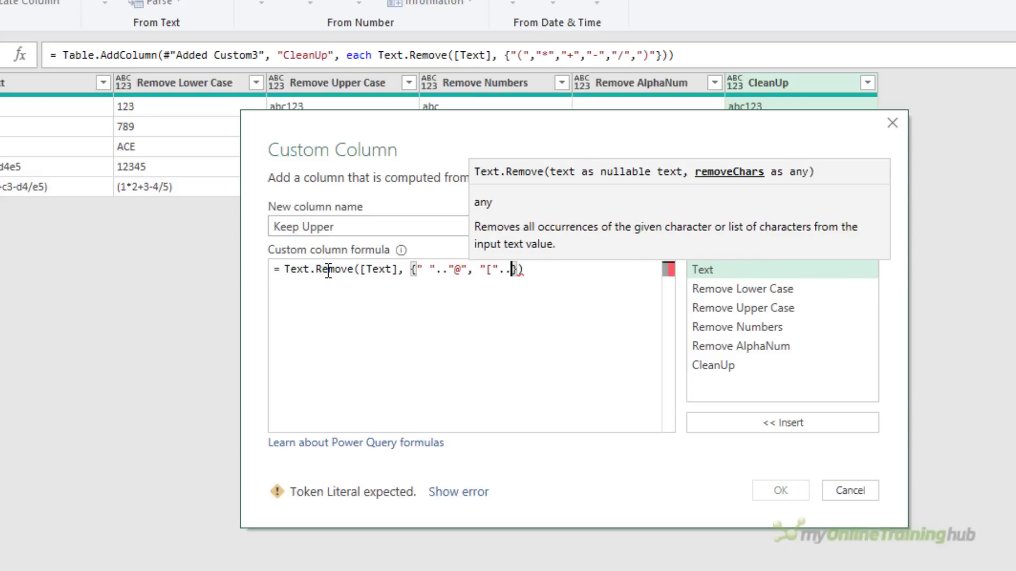
pyautogui.write('"~"')
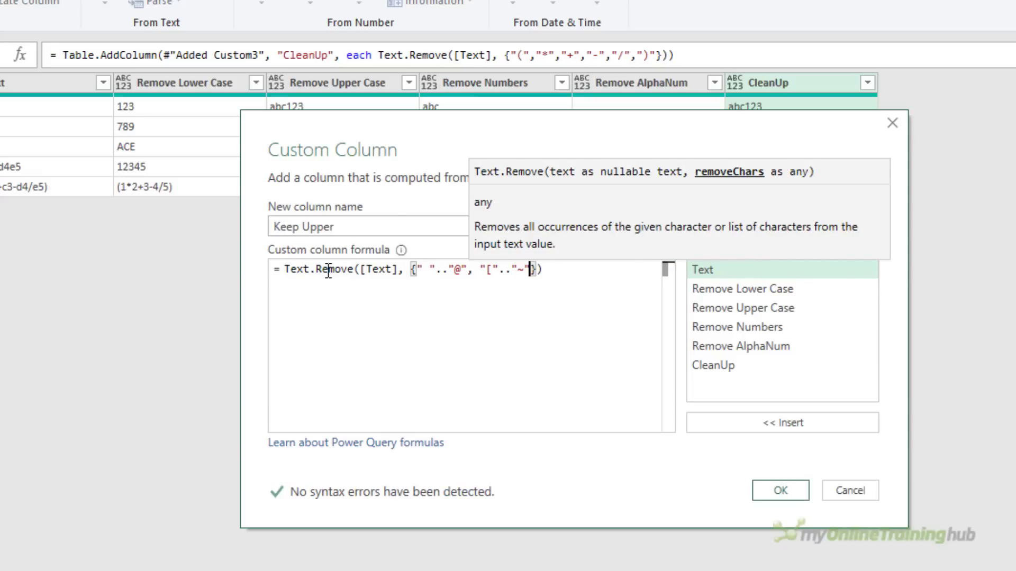
pyautogui.click(768, 491)
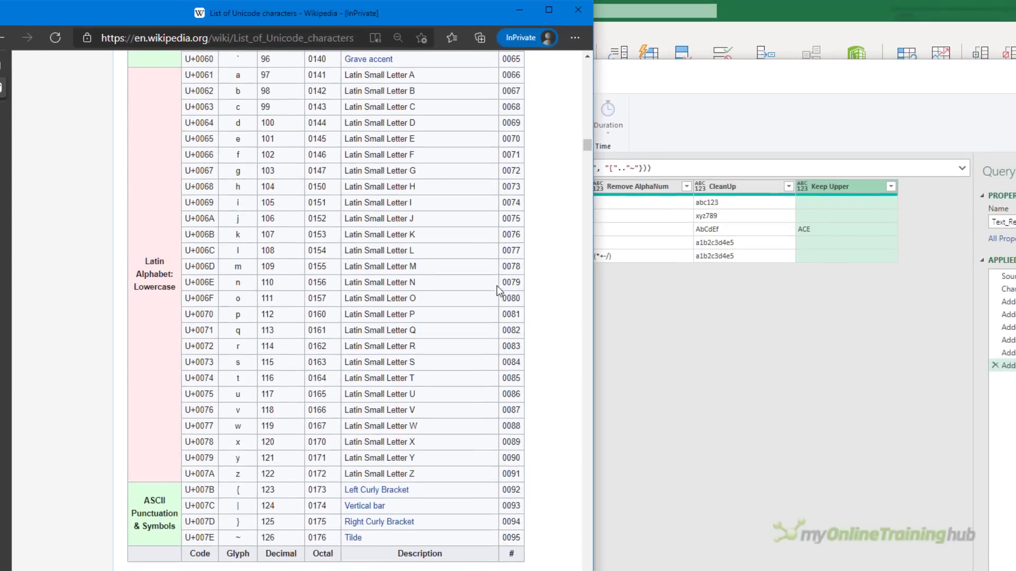
# Check the Unicode list in the browser for the character ranges before and after the digits 0 to 9, and return to Power Query
pyautogui.scroll(3, 497, 290)
pyautogui.scroll(7, 497, 286)
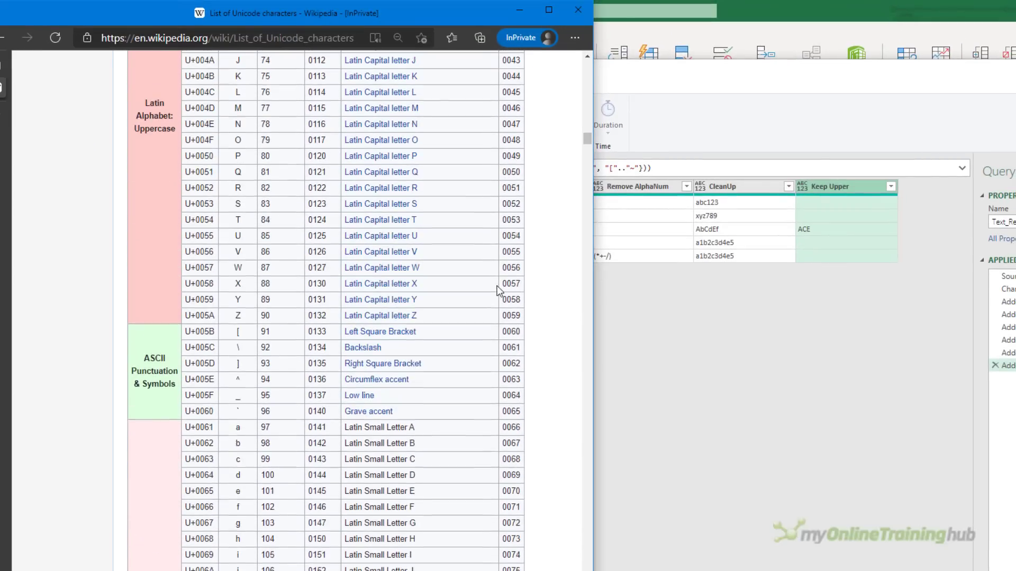
pyautogui.scroll(6, 497, 286)
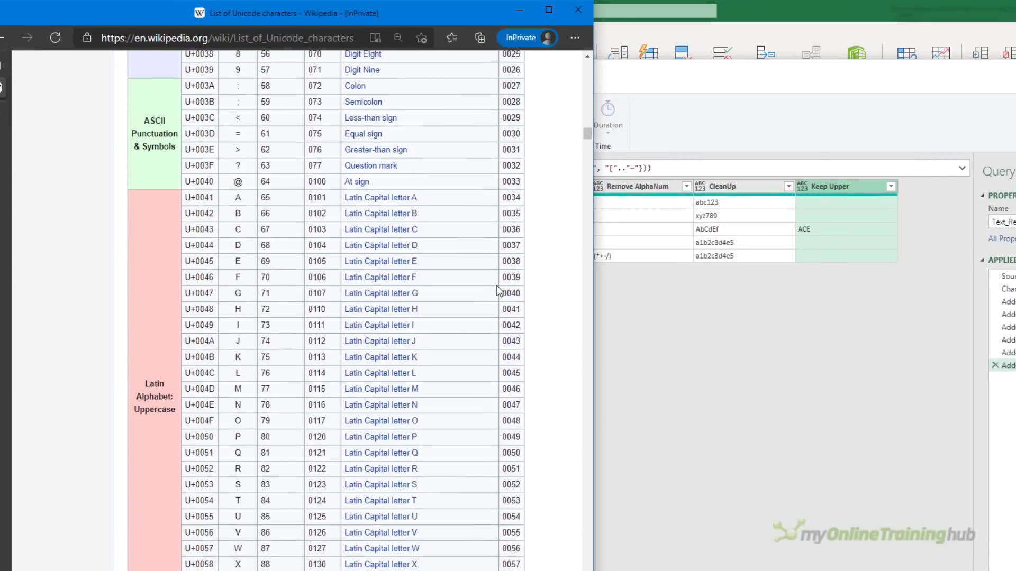
pyautogui.scroll(5, 498, 291)
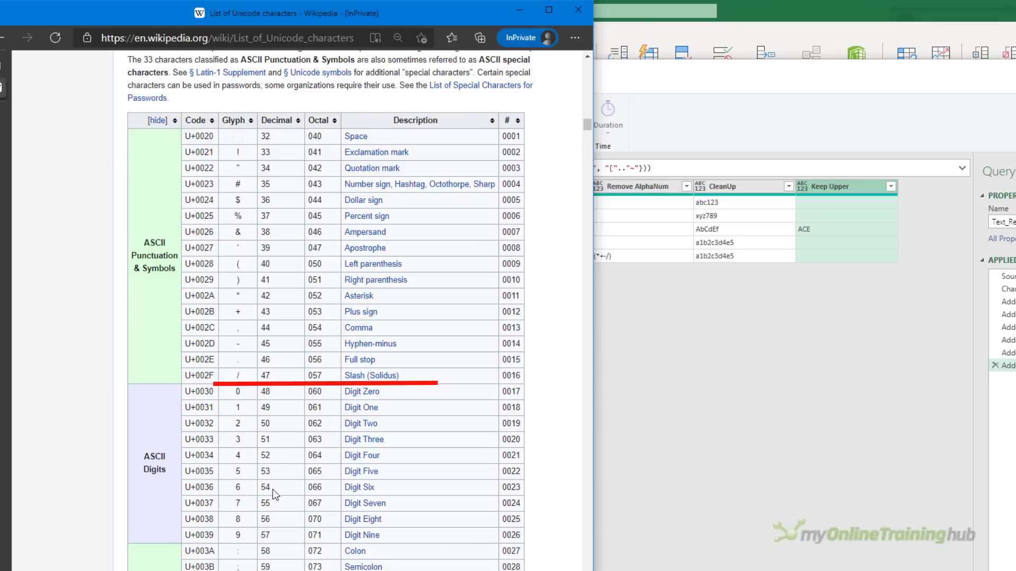
pyautogui.scroll(-3, 269, 545)
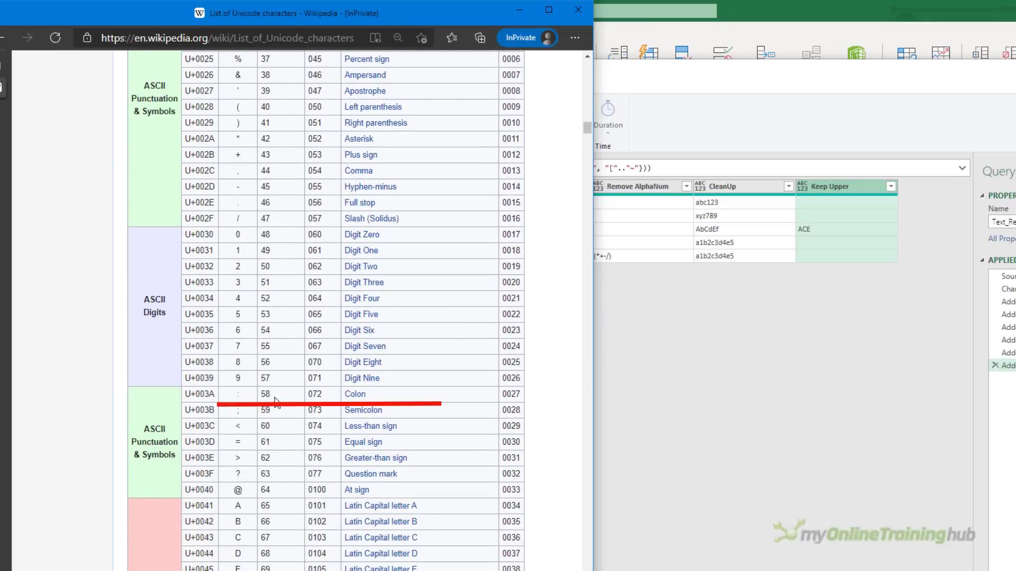
pyautogui.scroll(-8, 275, 402)
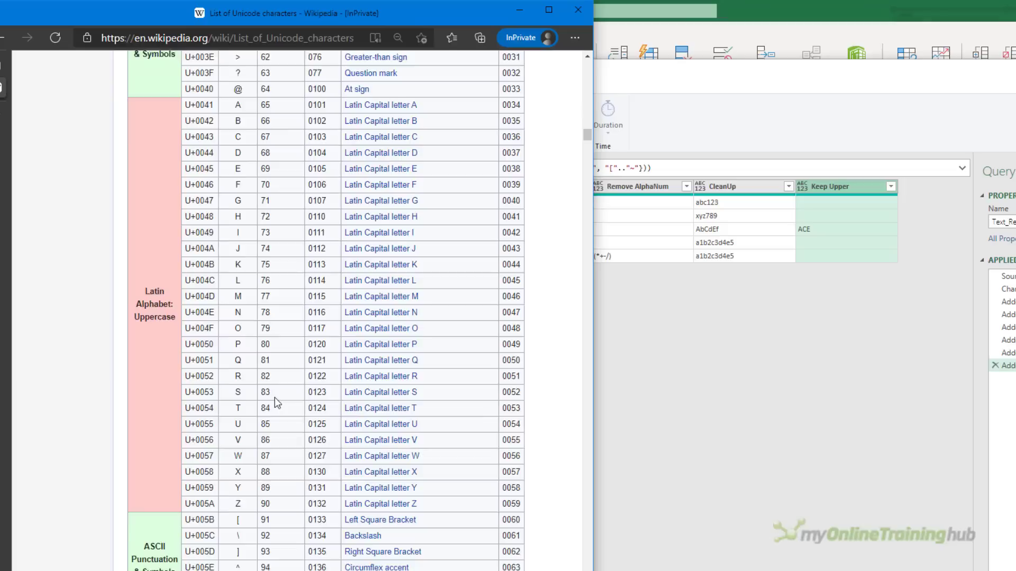
pyautogui.scroll(-11, 274, 398)
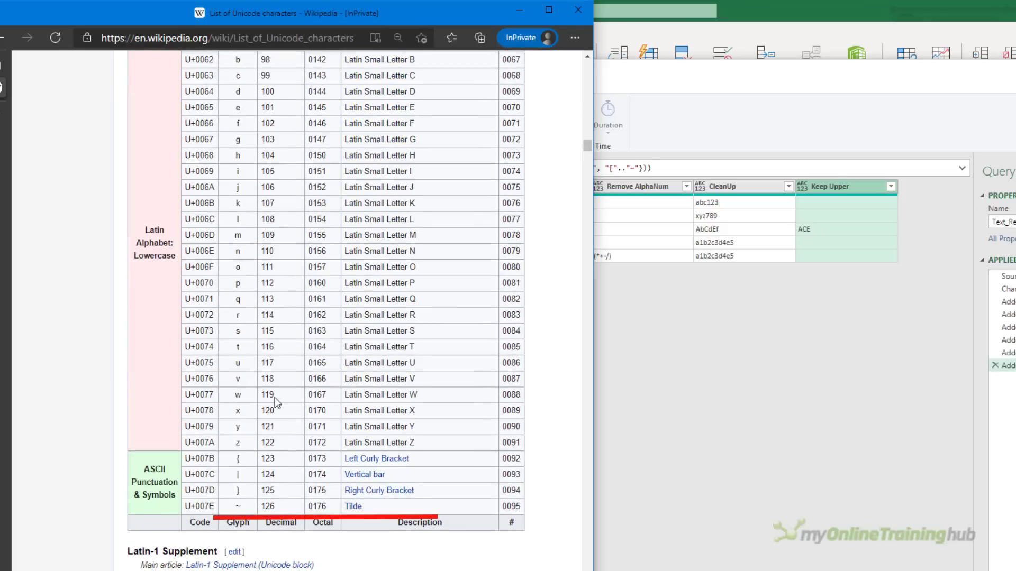
pyautogui.click(663, 74)
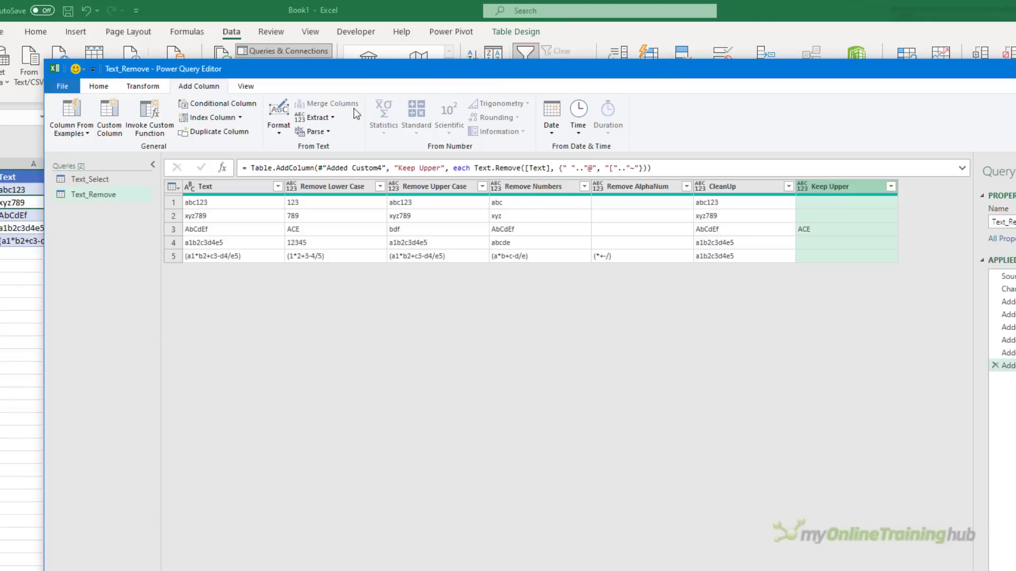
# Add a custom column named "Keep Numbers" with the formula Text.Remove([Text], {" ".."/", ":".."~"})
pyautogui.click(110, 114)
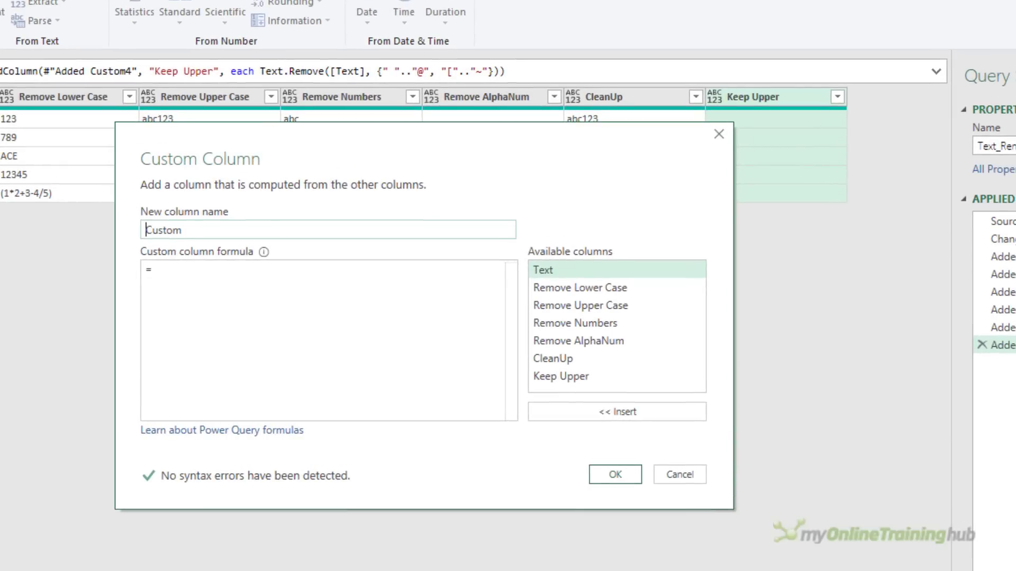
pyautogui.write('Keep Numbers')
pyautogui.click(168, 230)
pyautogui.click(177, 272)
pyautogui.write('Text.')
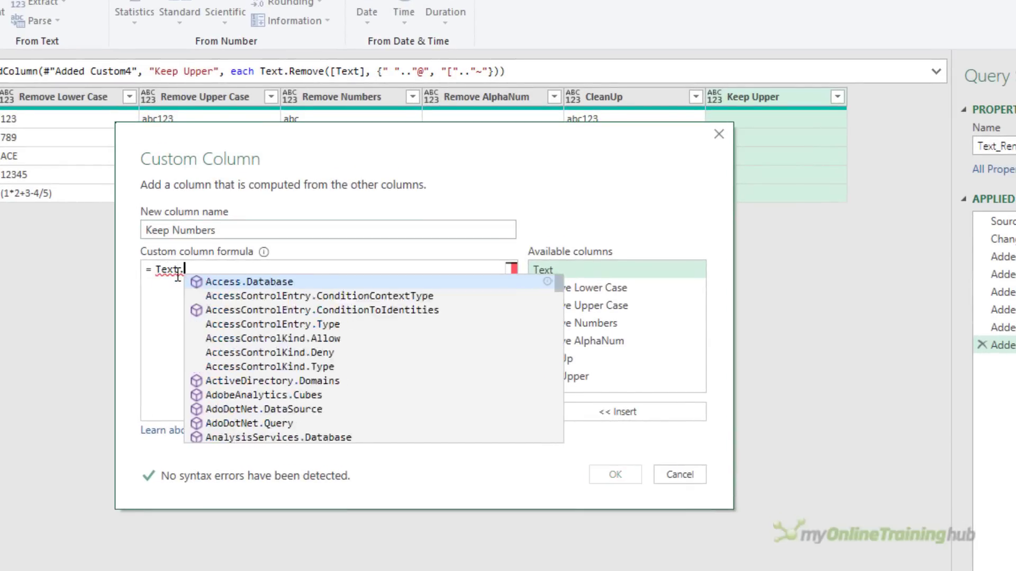
pyautogui.write('Remove([Text], {})')
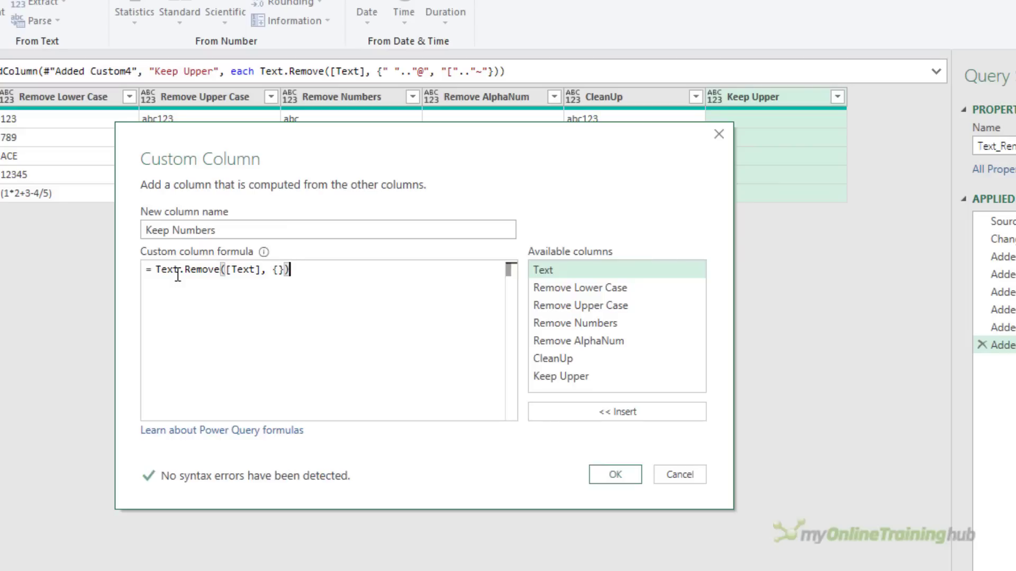
pyautogui.press('Left')
pyautogui.press('Left')
pyautogui.write('" "..')
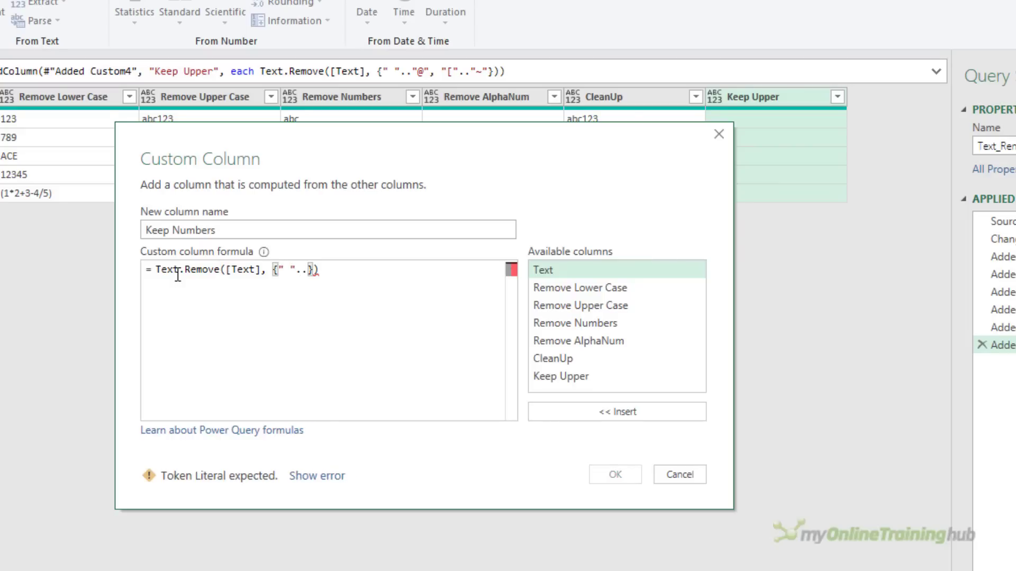
pyautogui.write('"/",')
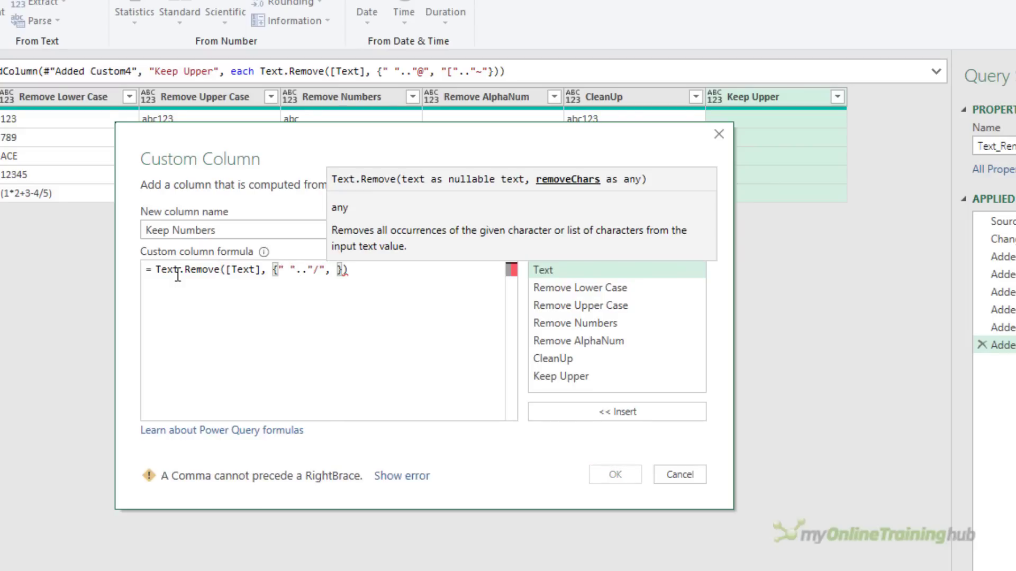
pyautogui.write(' ":"..')
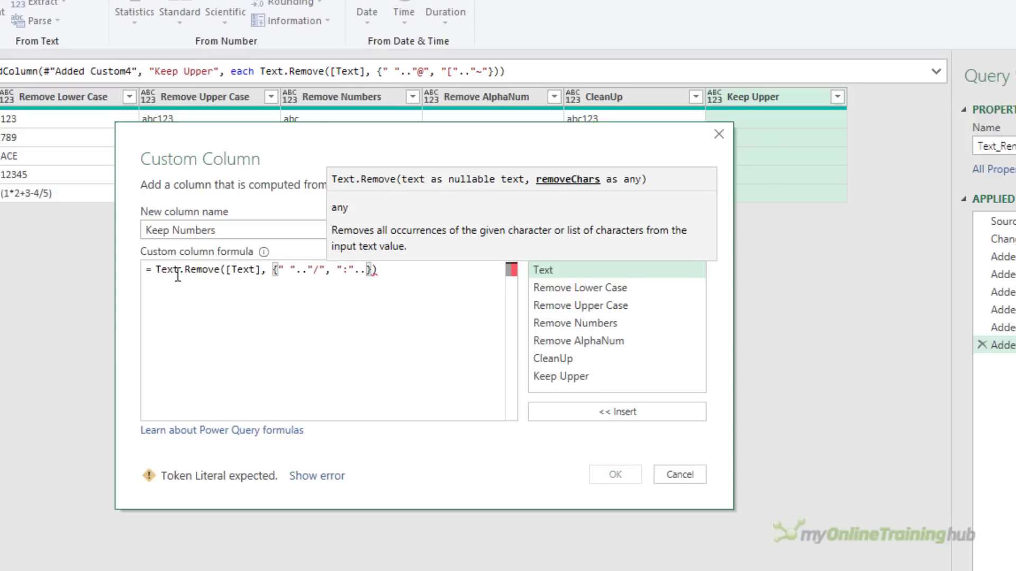
pyautogui.write('"~"')
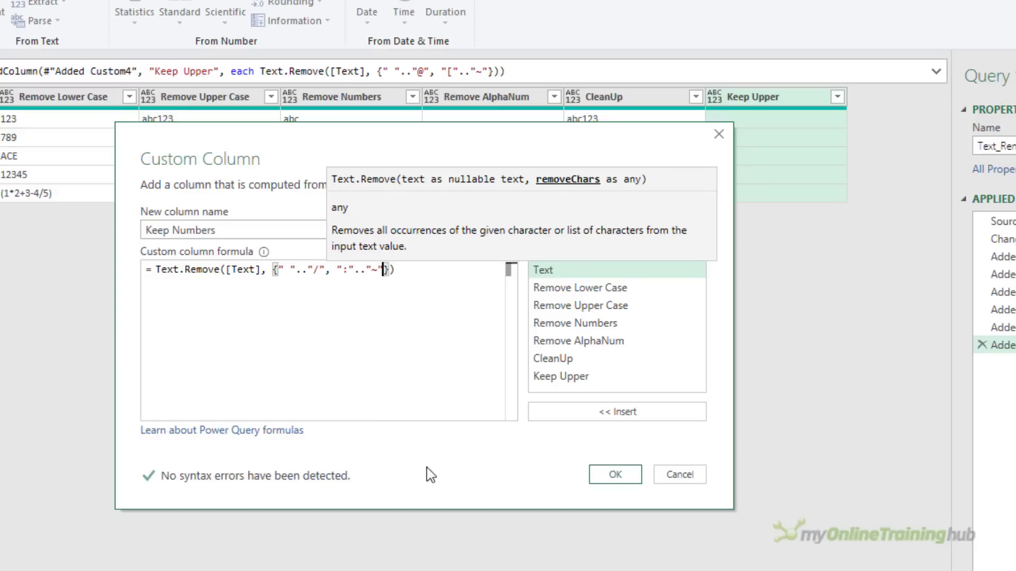
pyautogui.click(600, 472)
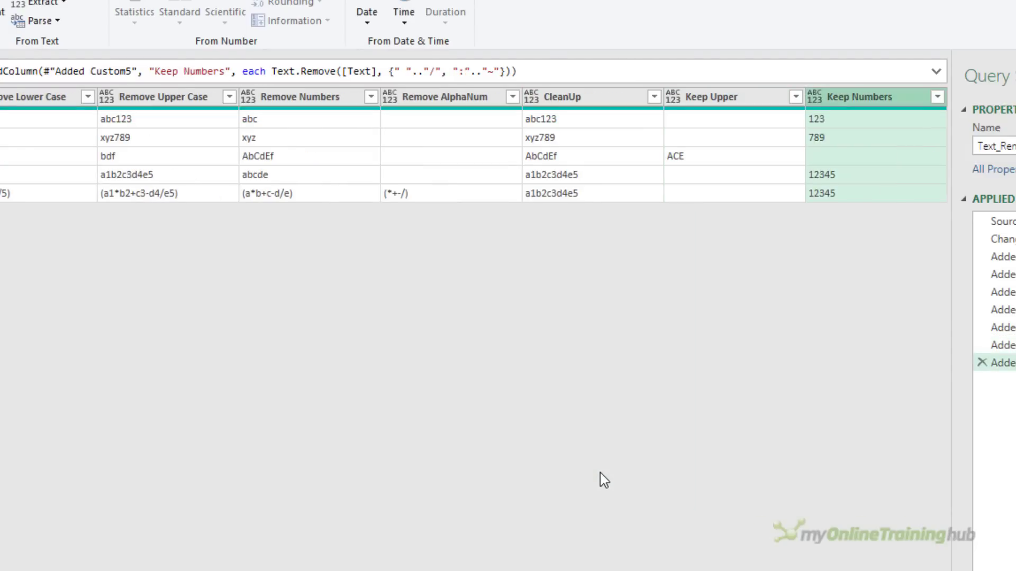